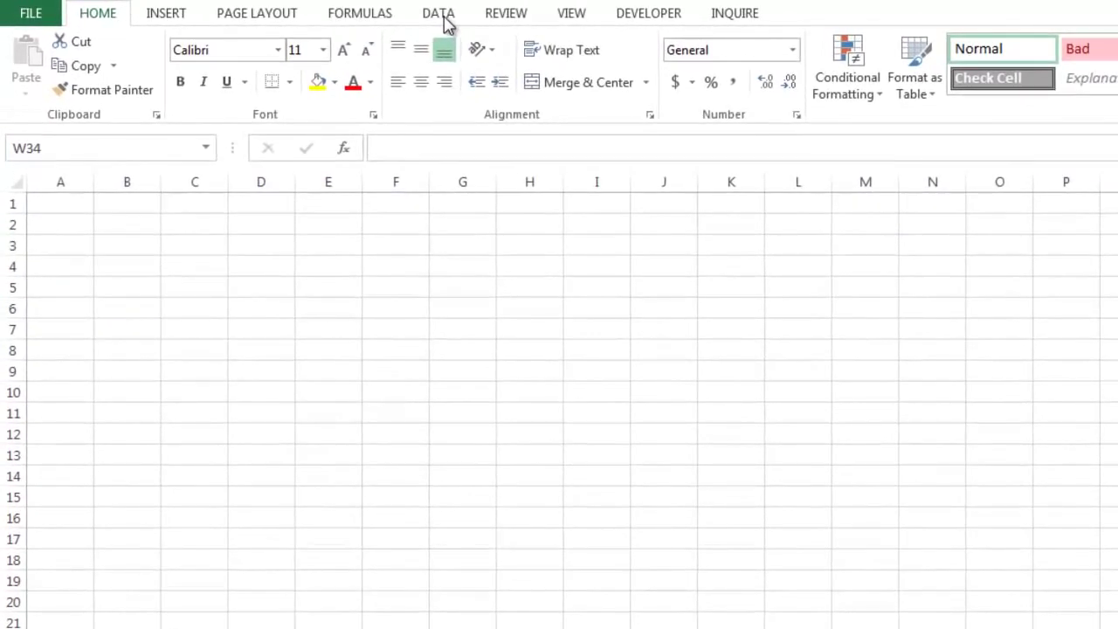
- Inspect the Workbook Connections list and its Add connection options
{"action": "left_click", "coordinate": [439, 14]}
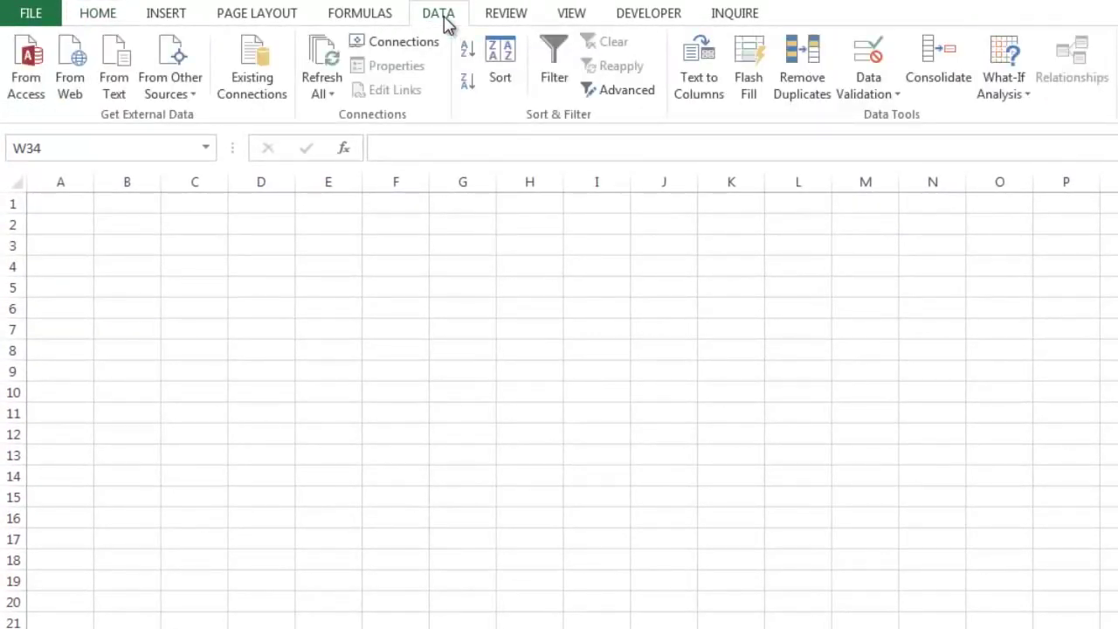
{"action": "left_click", "coordinate": [417, 42]}
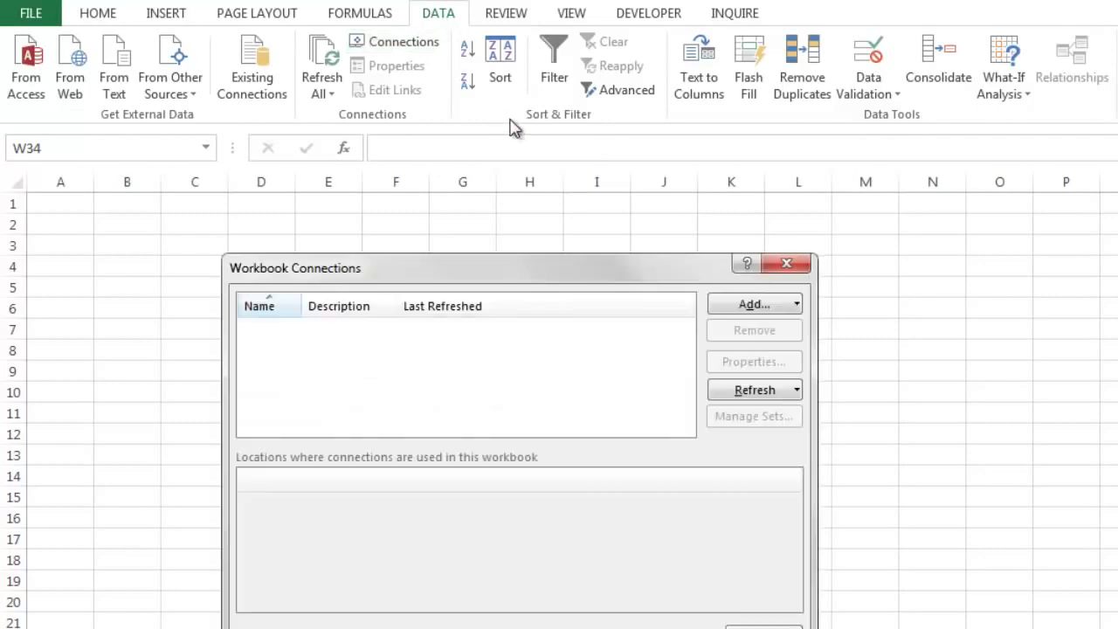
{"action": "left_click", "coordinate": [797, 304]}
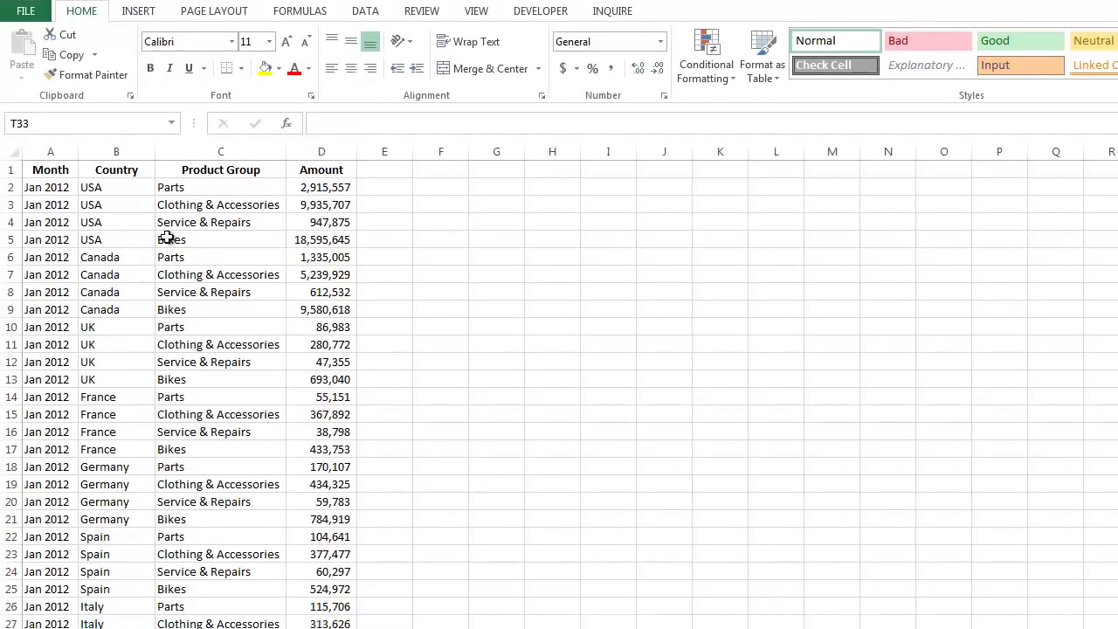
{"action": "left_click", "coordinate": [134, 201]}
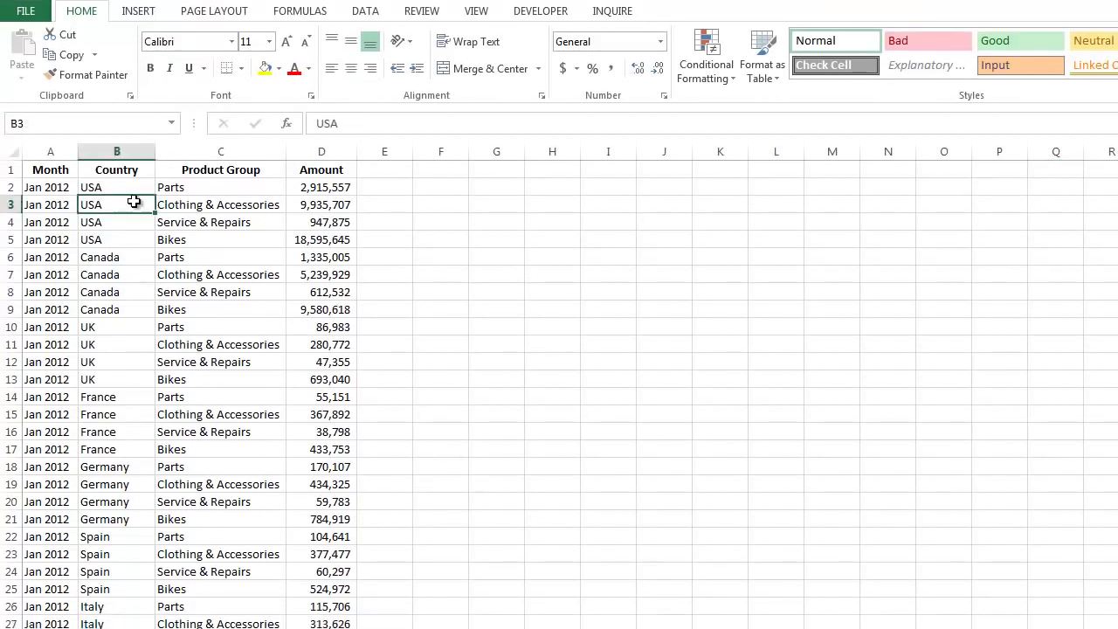
{"action": "left_click", "coordinate": [141, 12]}
{"action": "left_click", "coordinate": [30, 44]}
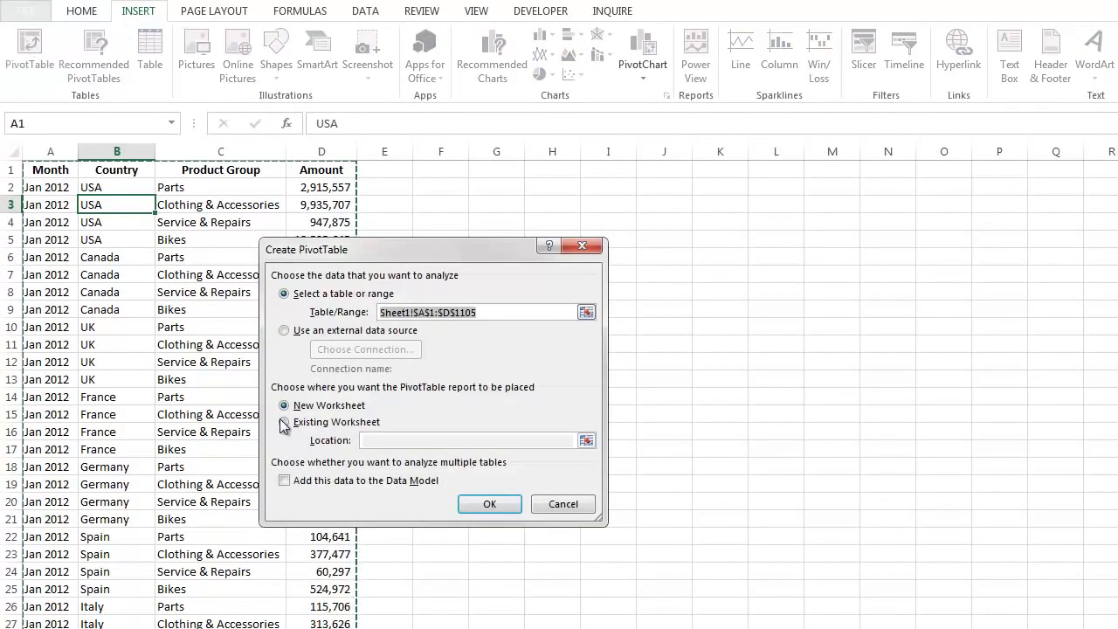
{"action": "left_click", "coordinate": [284, 422]}
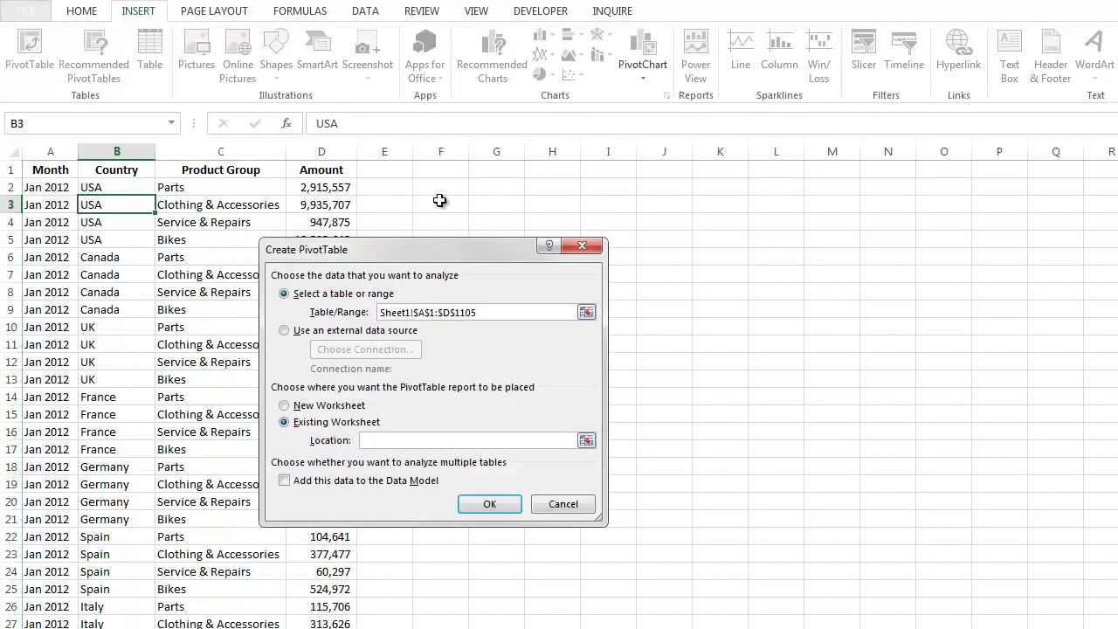
{"action": "left_click", "coordinate": [439, 169]}
{"action": "left_click", "coordinate": [487, 502]}
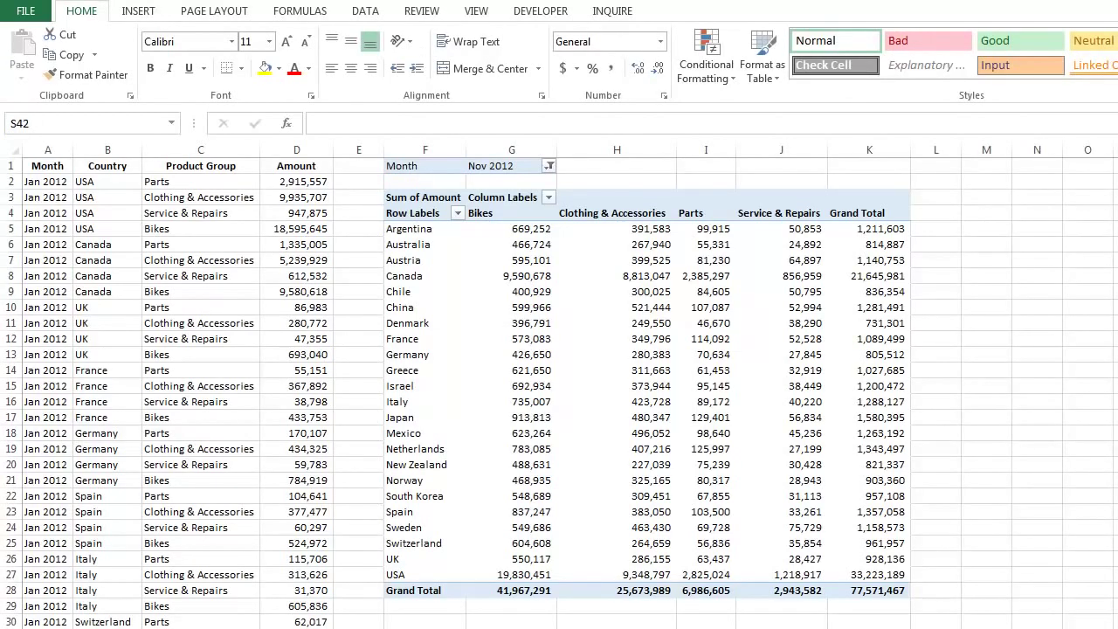
{"action": "left_click", "coordinate": [643, 323]}
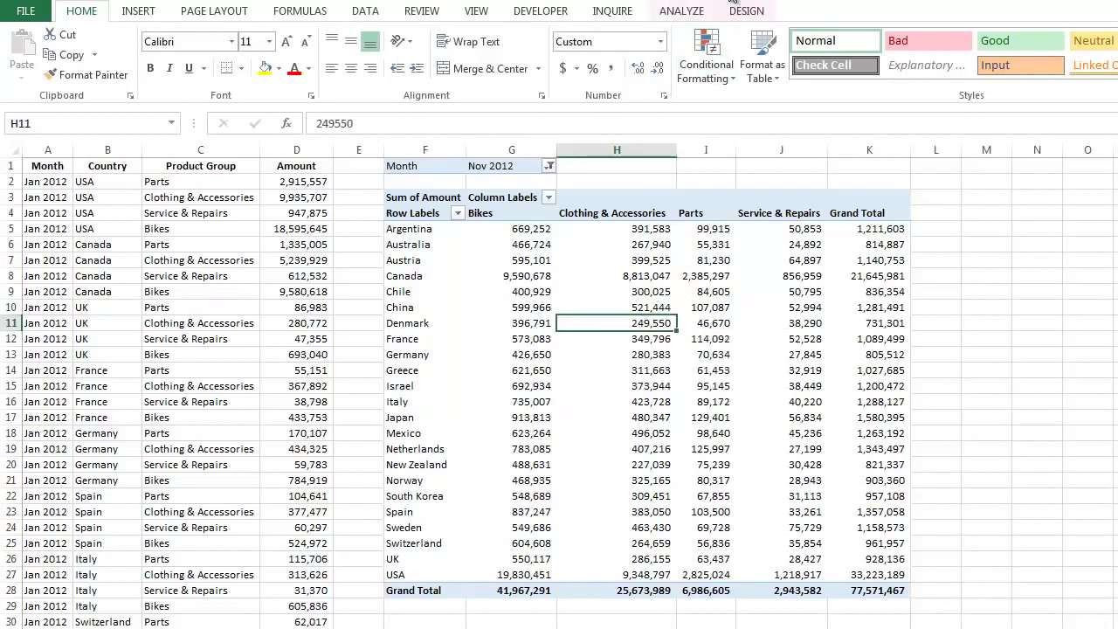
{"action": "left_click", "coordinate": [696, 13]}
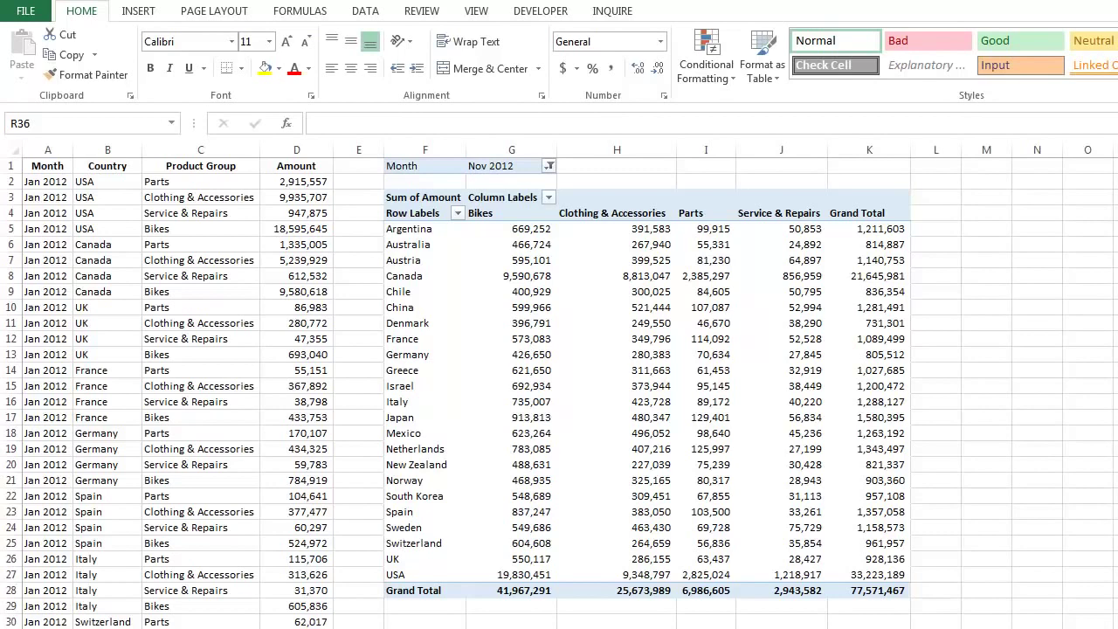
{"action": "left_click", "coordinate": [713, 148]}
{"action": "right_click", "coordinate": [713, 148]}
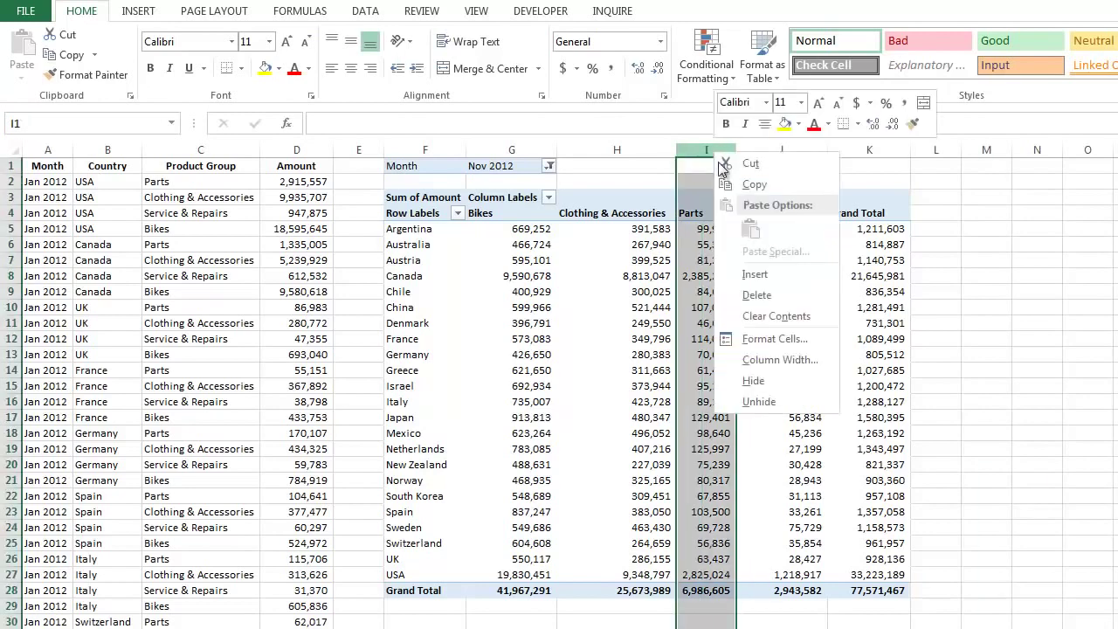
{"action": "left_click", "coordinate": [758, 281]}
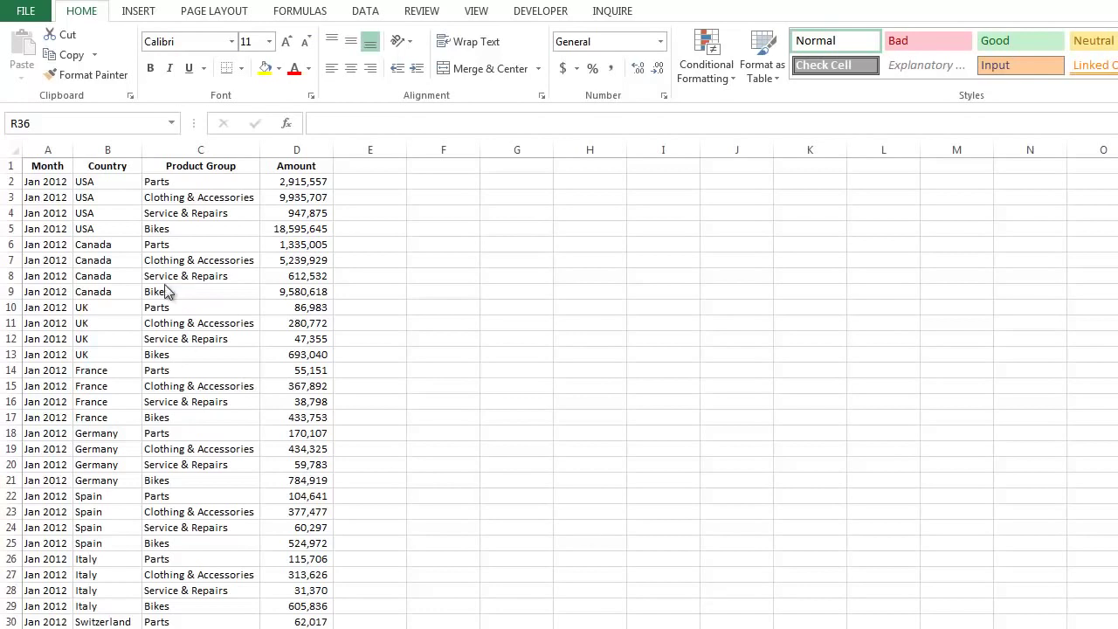
- Convert the sales data into a table with headers and name it Sales1
{"action": "left_click", "coordinate": [128, 213]}
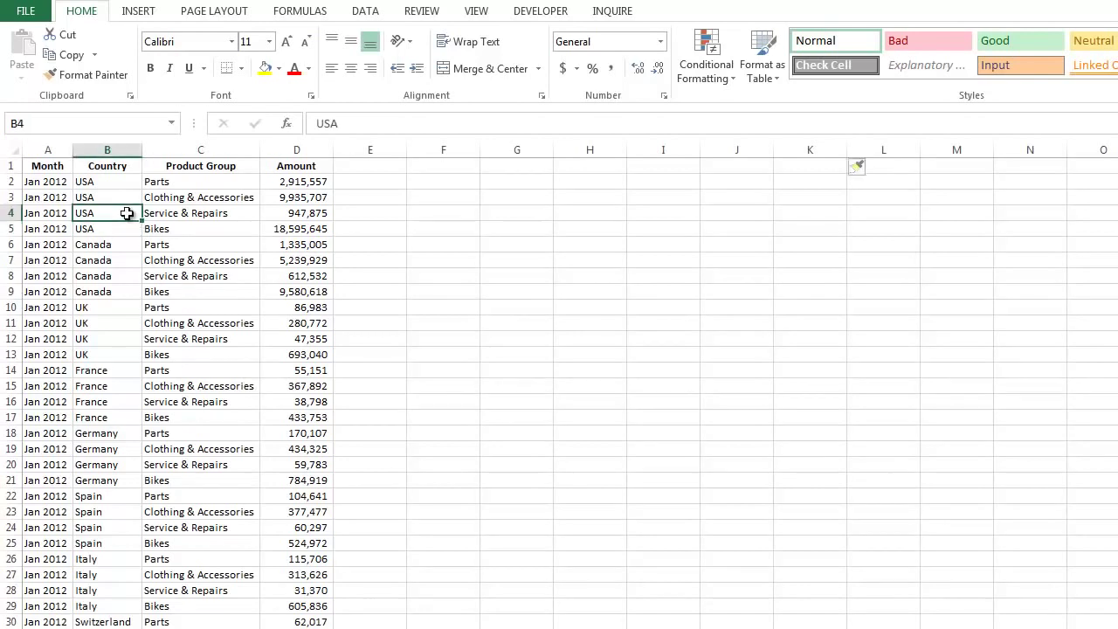
{"action": "left_click", "coordinate": [138, 14]}
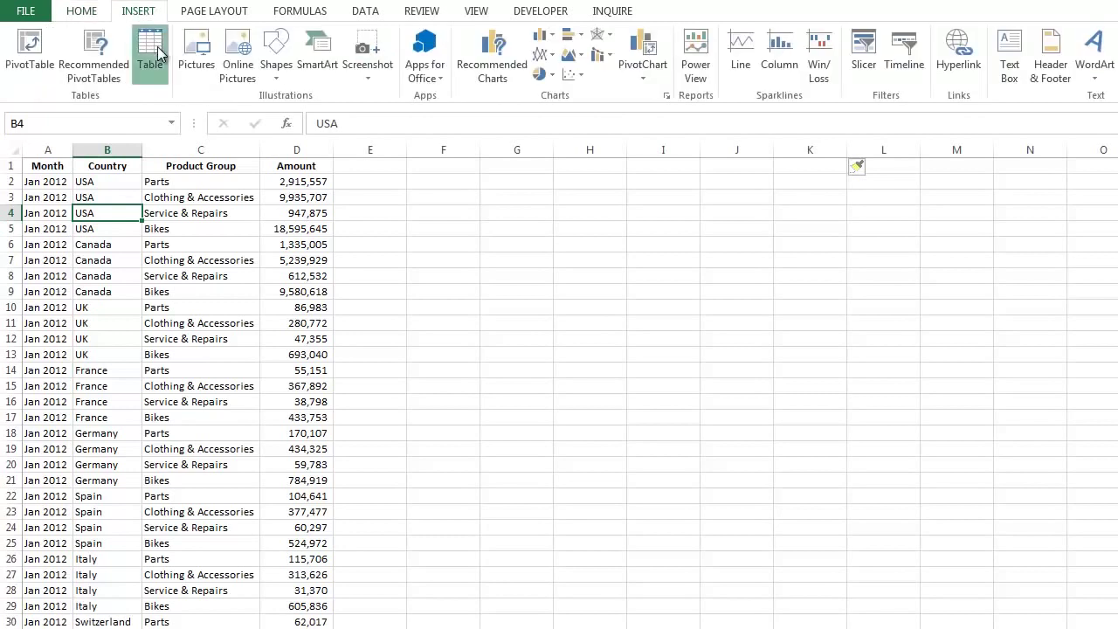
{"action": "left_click", "coordinate": [149, 51]}
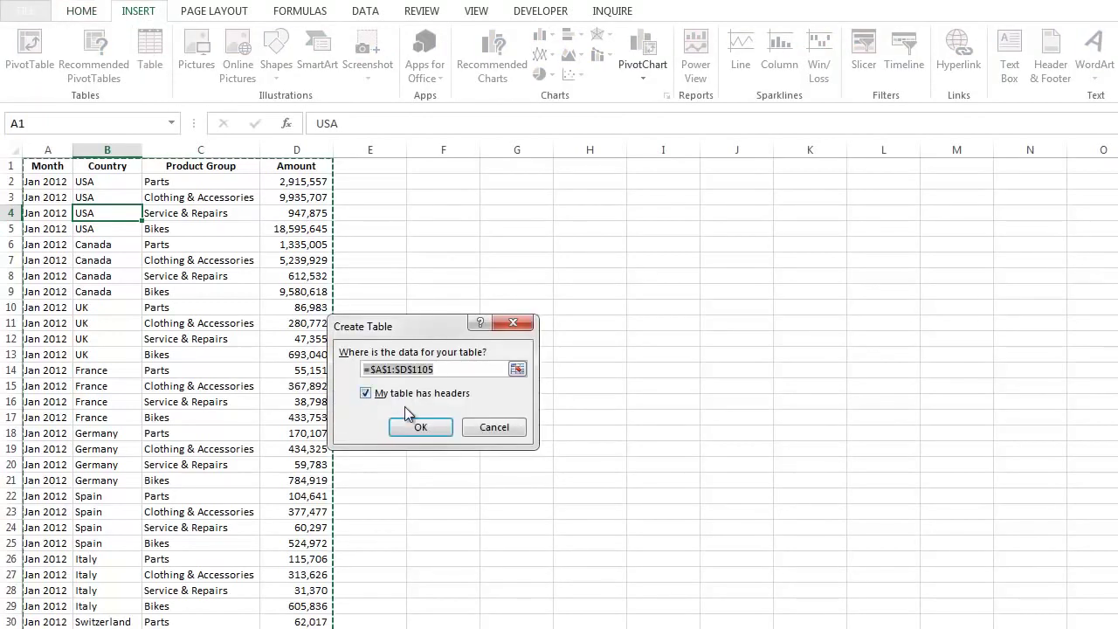
{"action": "left_click", "coordinate": [421, 427]}
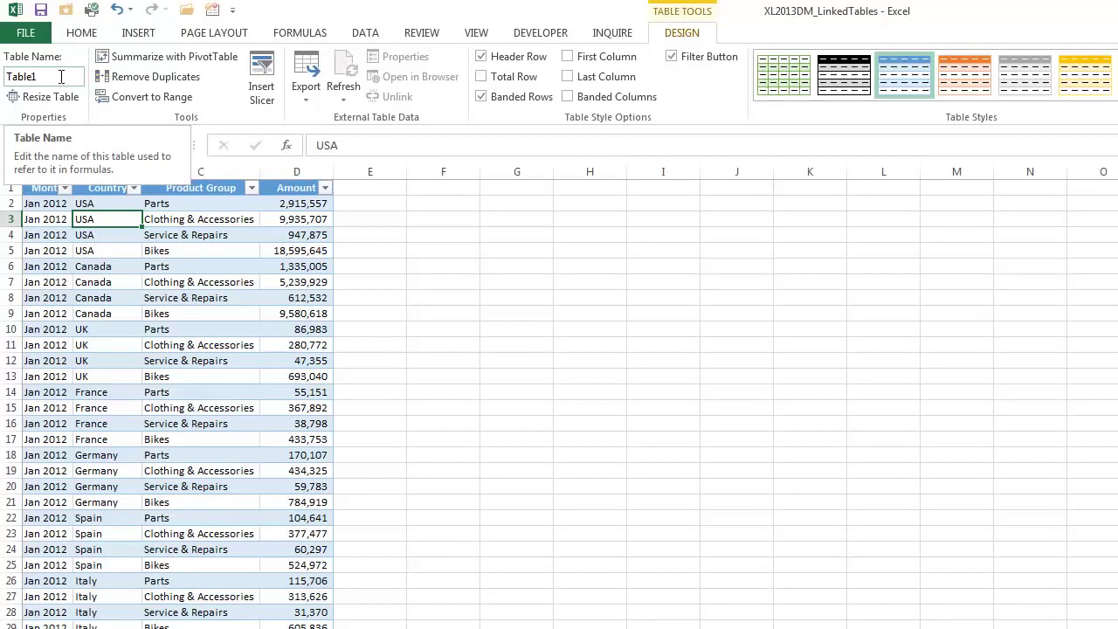
{"action": "left_click", "coordinate": [61, 77]}
{"action": "type", "text": "Sales"}
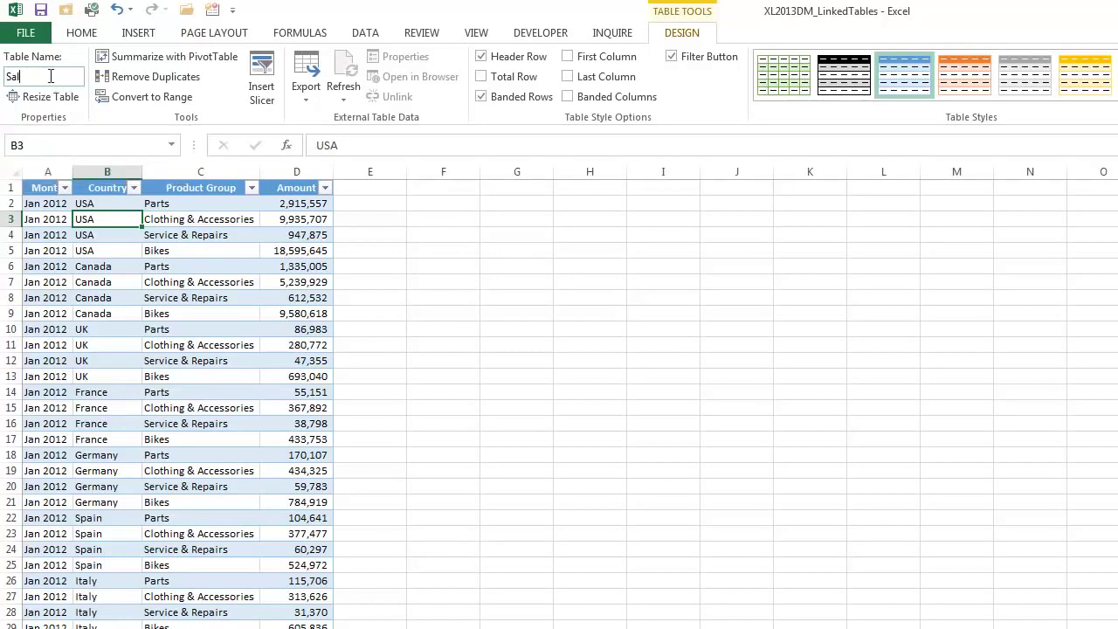
{"action": "type", "text": "1"}
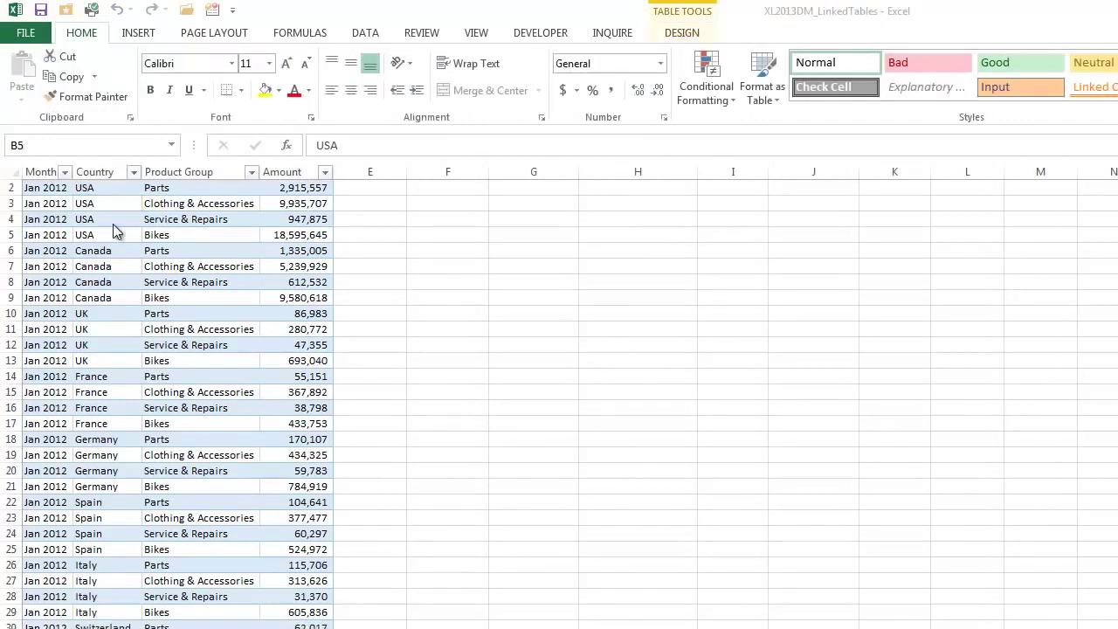
- Create a PivotTable on the Sales1 table connection, placed at Sheet1!$G$2
{"action": "left_click", "coordinate": [138, 32]}
{"action": "left_click", "coordinate": [34, 74]}
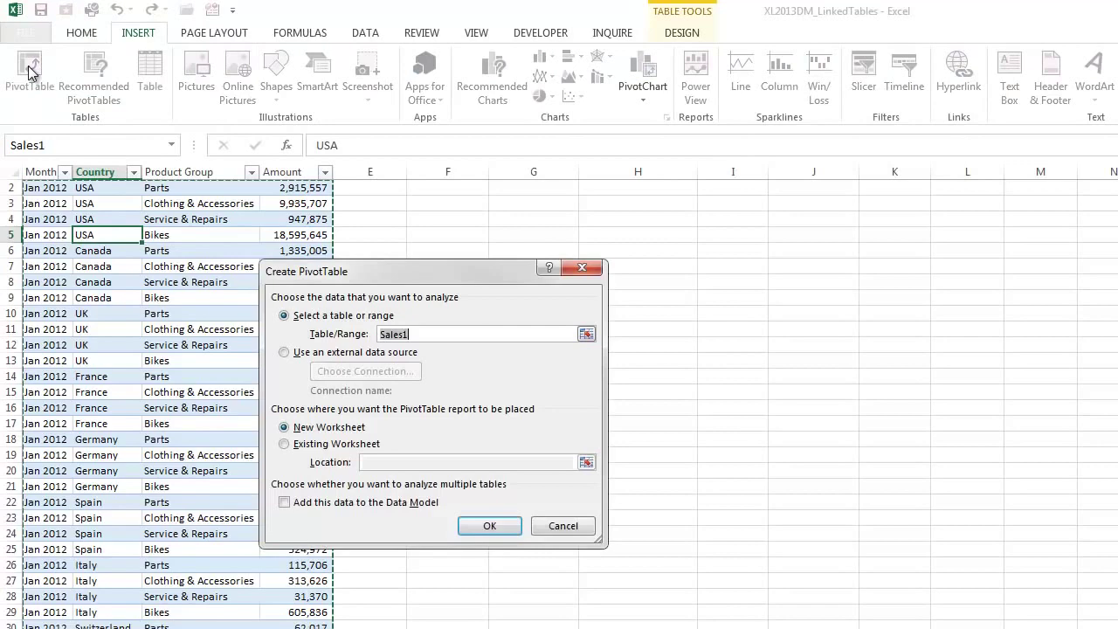
{"action": "left_click", "coordinate": [286, 353]}
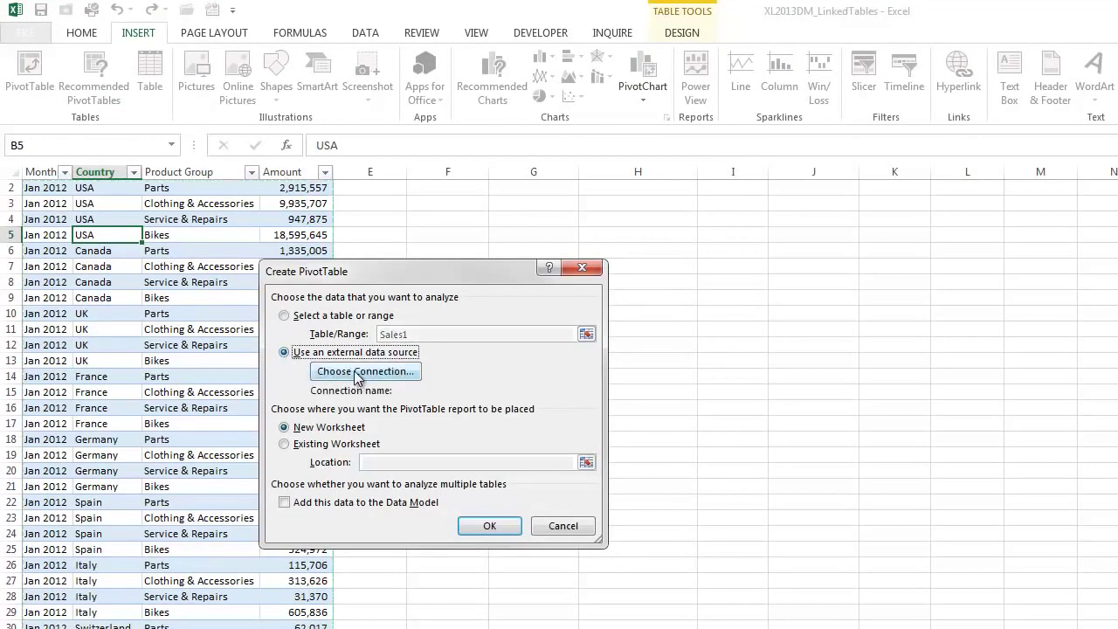
{"action": "left_click", "coordinate": [357, 372]}
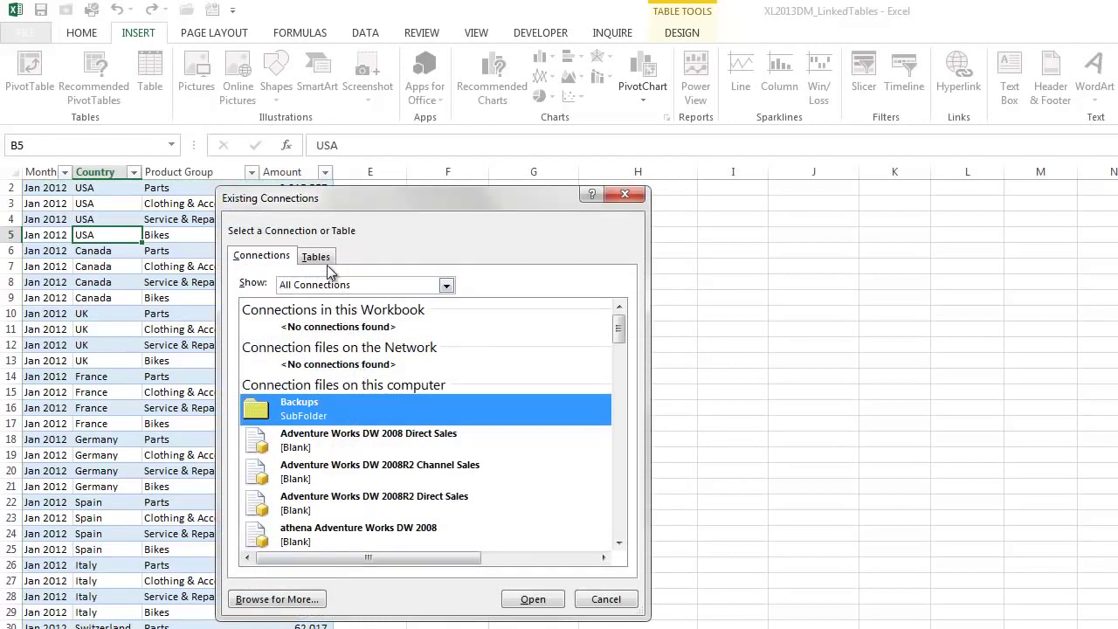
{"action": "left_click", "coordinate": [321, 258]}
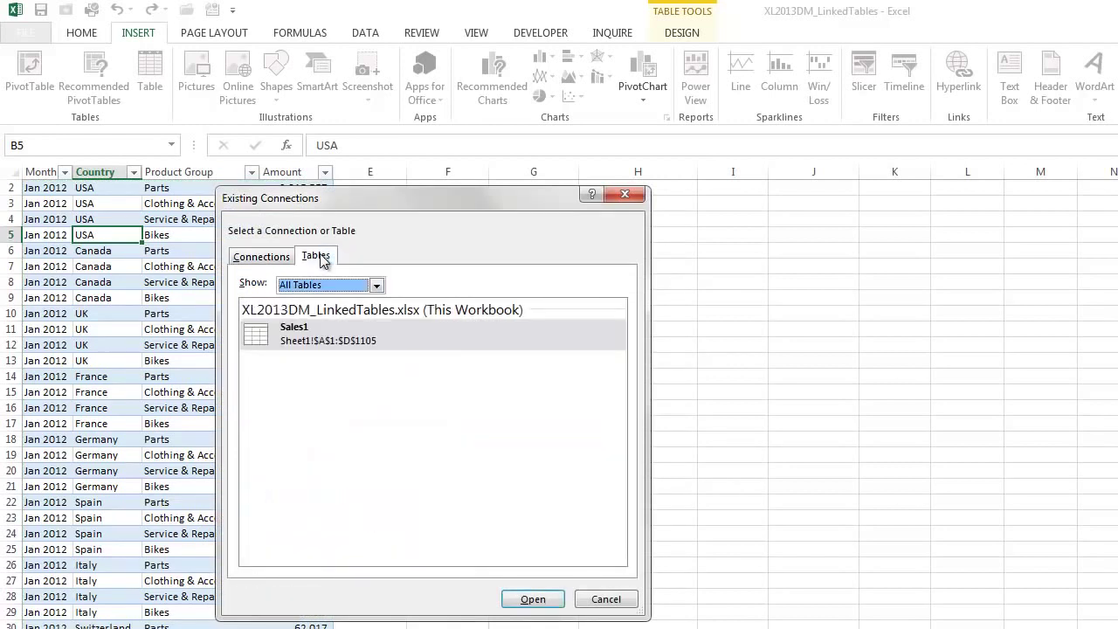
{"action": "left_click", "coordinate": [309, 333]}
{"action": "double_click", "coordinate": [385, 332]}
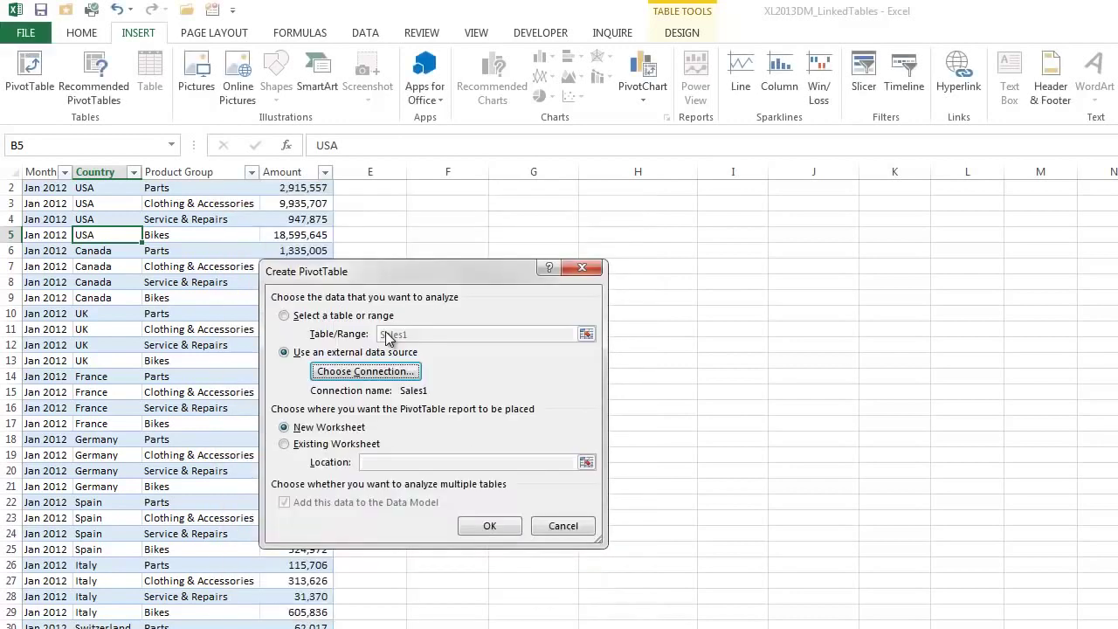
{"action": "left_click", "coordinate": [285, 445]}
{"action": "left_click", "coordinate": [365, 463]}
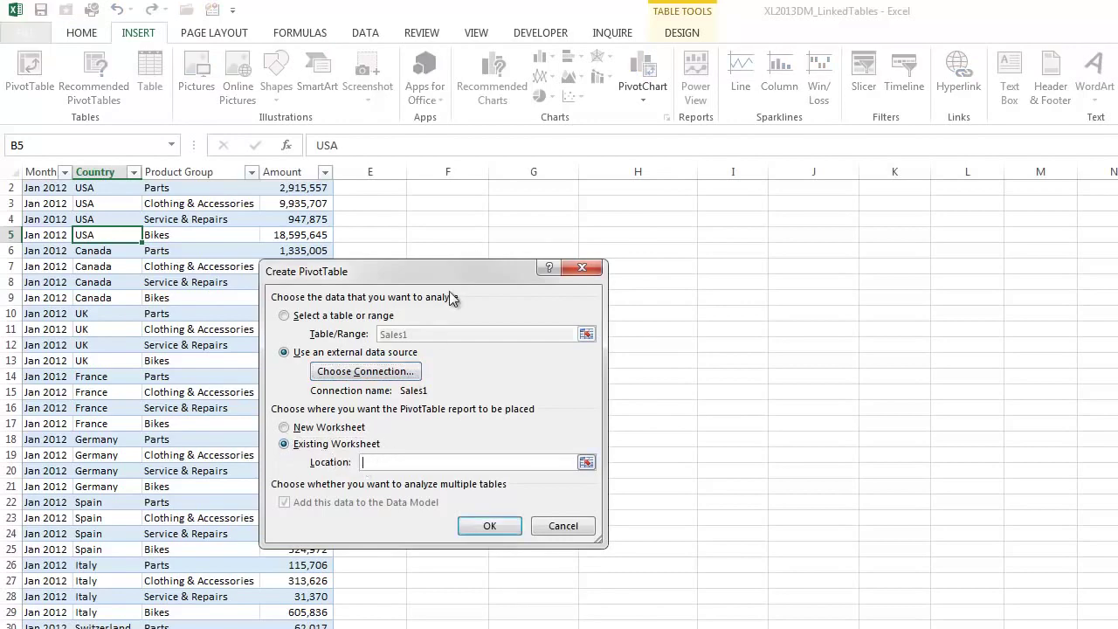
{"action": "left_click", "coordinate": [522, 198]}
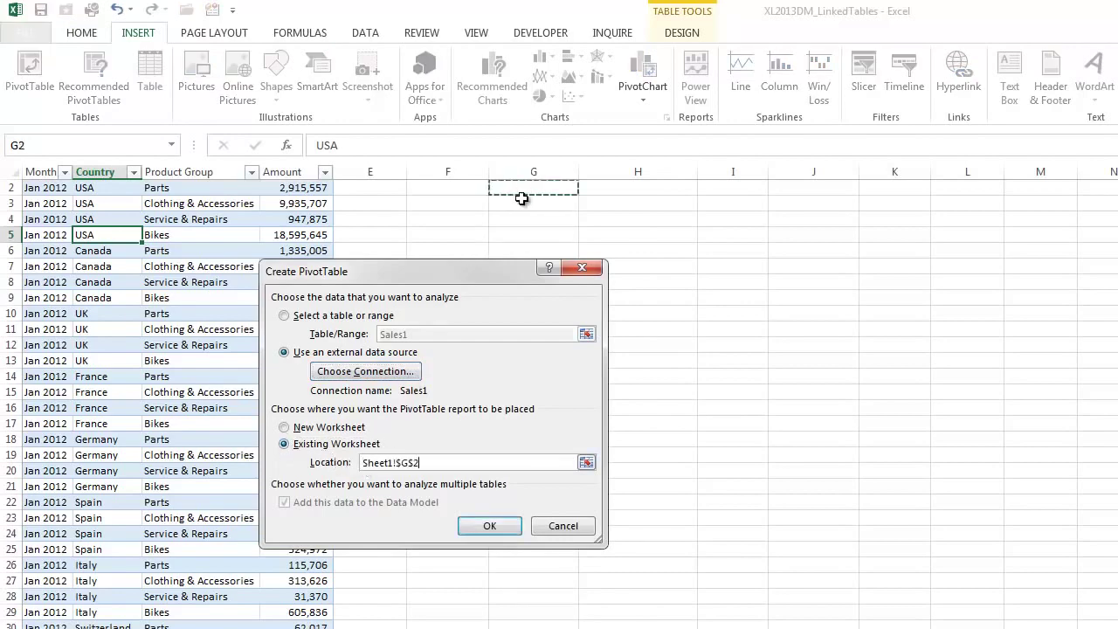
{"action": "left_click", "coordinate": [489, 525]}
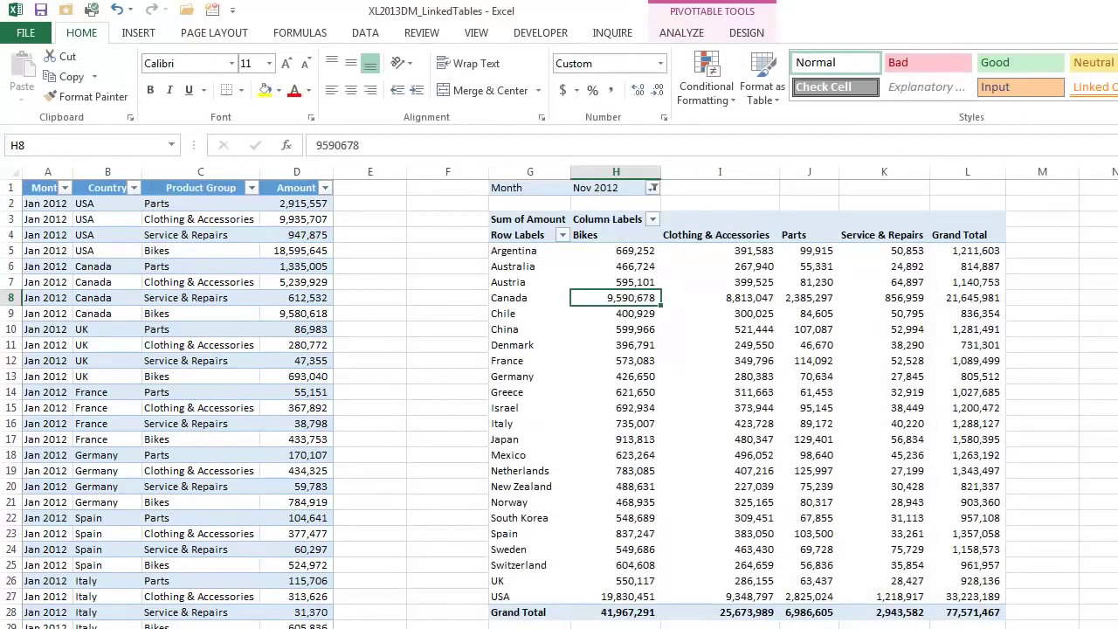
- Convert the pivot table to CUBE formulas and trace the precedents of J10
{"action": "left_click", "coordinate": [681, 35]}
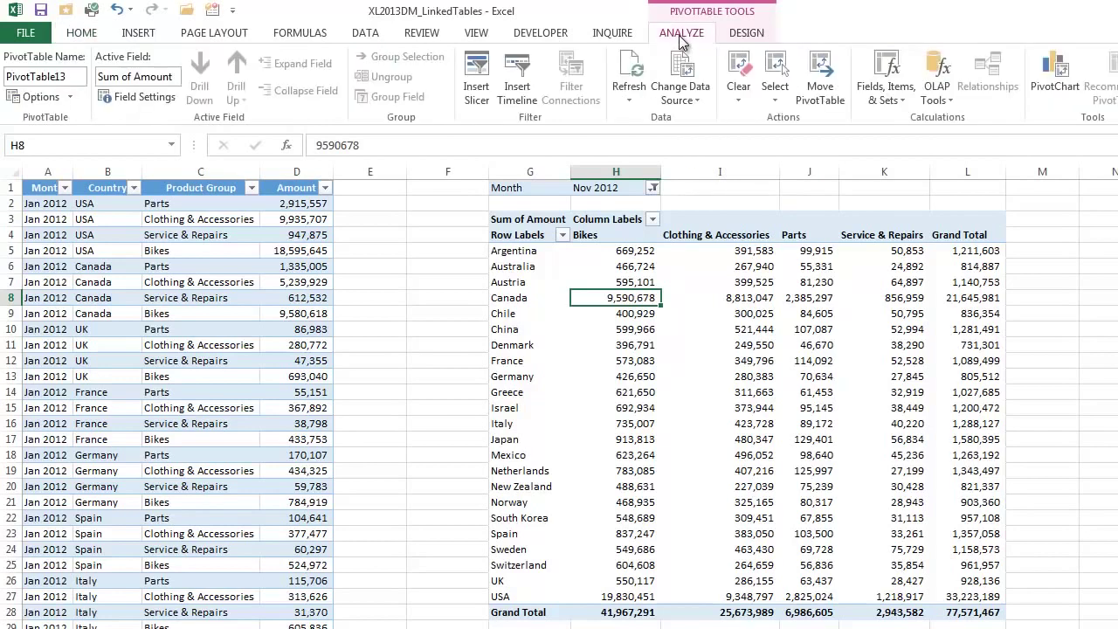
{"action": "left_click", "coordinate": [950, 101]}
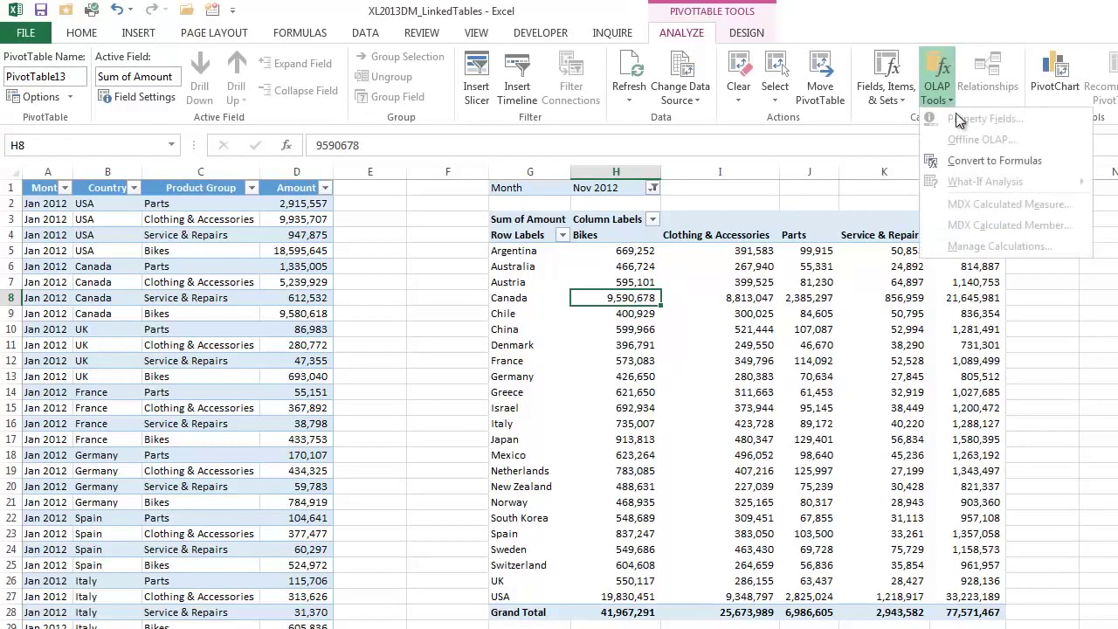
{"action": "left_click", "coordinate": [983, 163]}
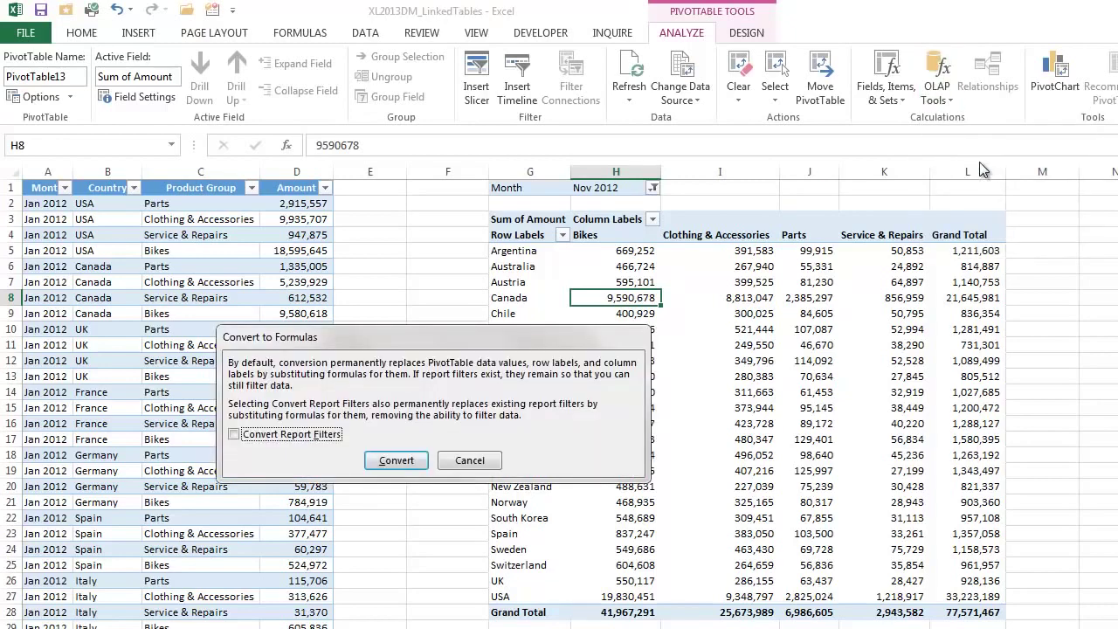
{"action": "left_click", "coordinate": [402, 460]}
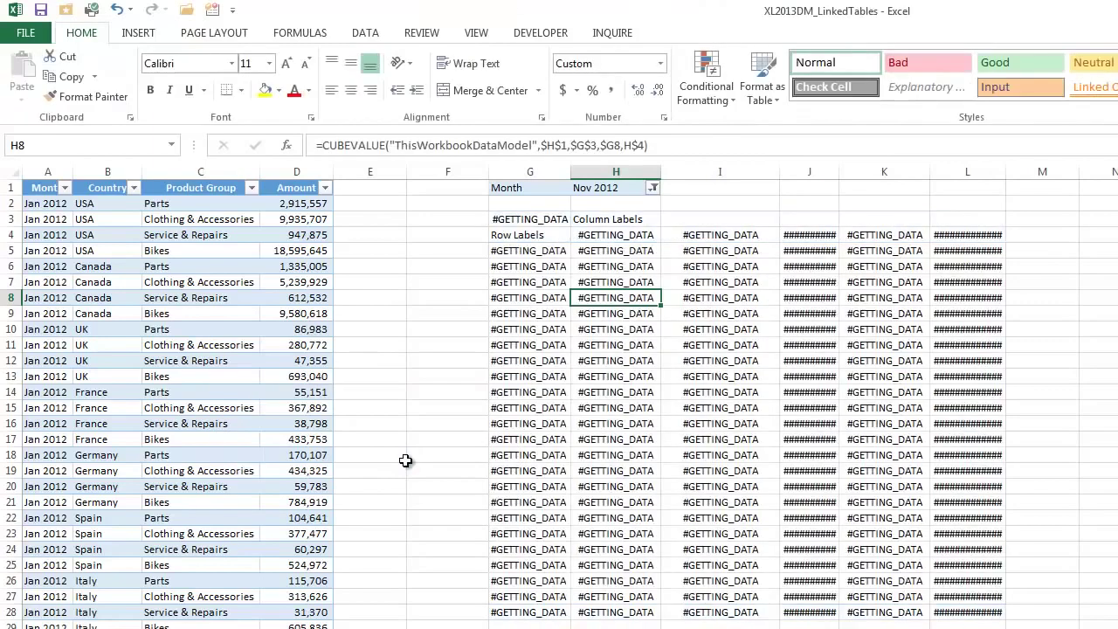
{"action": "left_click", "coordinate": [317, 39]}
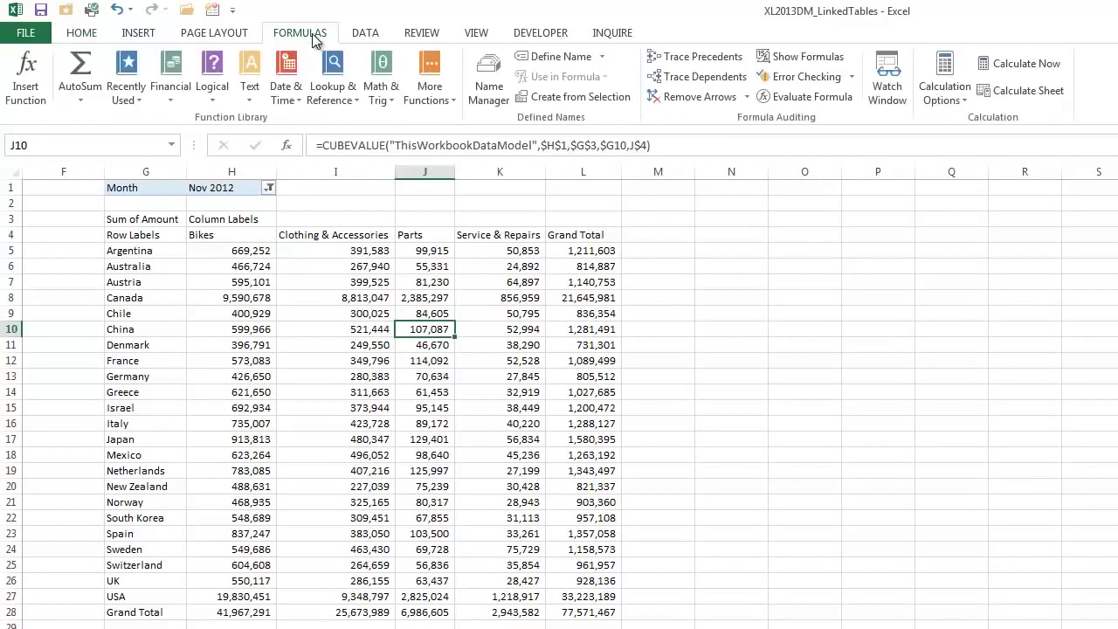
{"action": "left_click", "coordinate": [682, 57]}
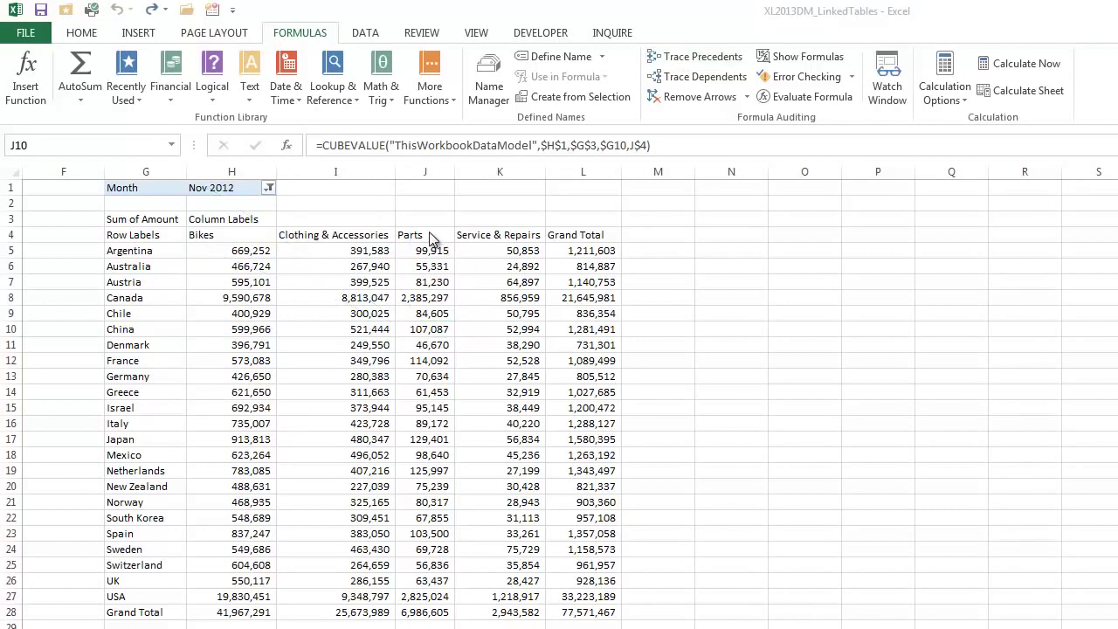
- Move the block J4:L10 so it sits at N4:P10
{"action": "left_click_drag", "start_coordinate": [429, 237], "coordinate": [581, 332]}
{"action": "key", "text": "ctrl+c"}
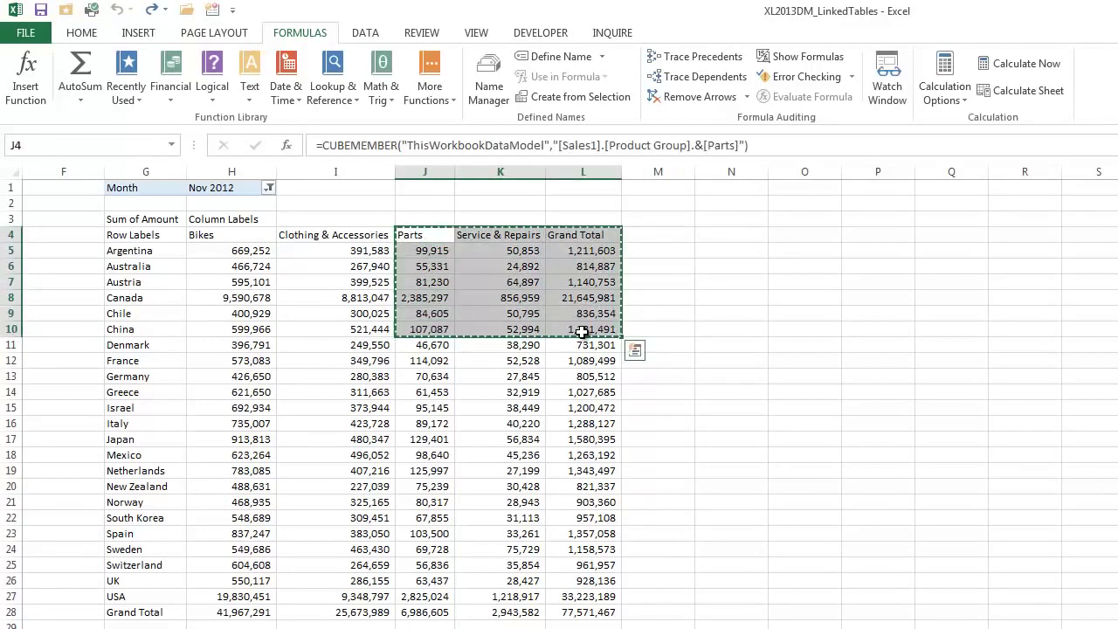
{"action": "left_click", "coordinate": [717, 233]}
{"action": "right_click", "coordinate": [717, 233]}
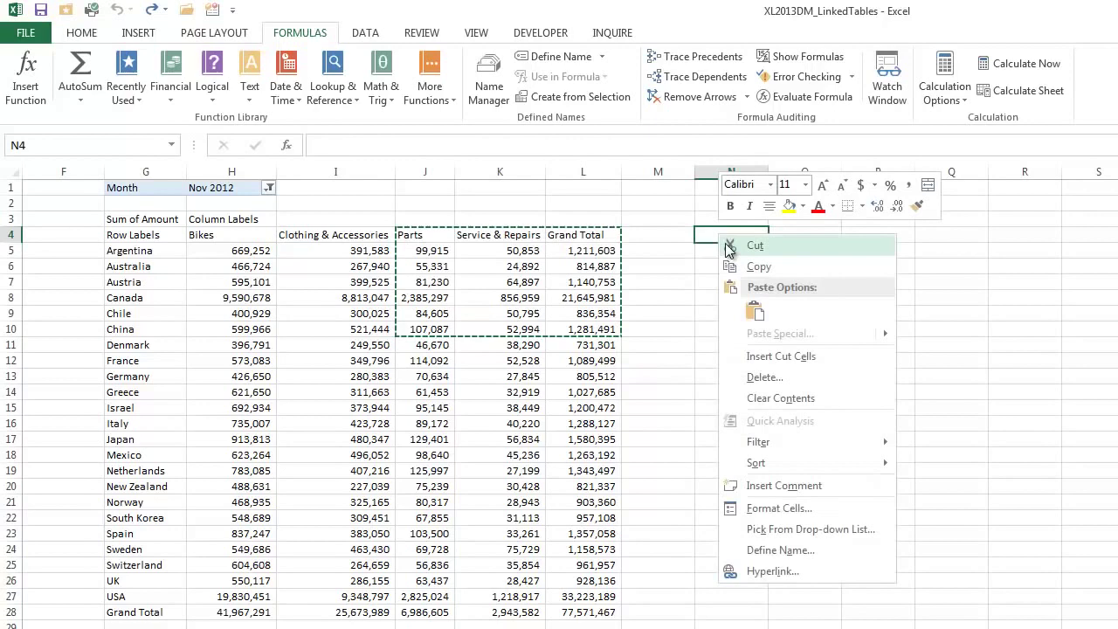
{"action": "left_click", "coordinate": [749, 312]}
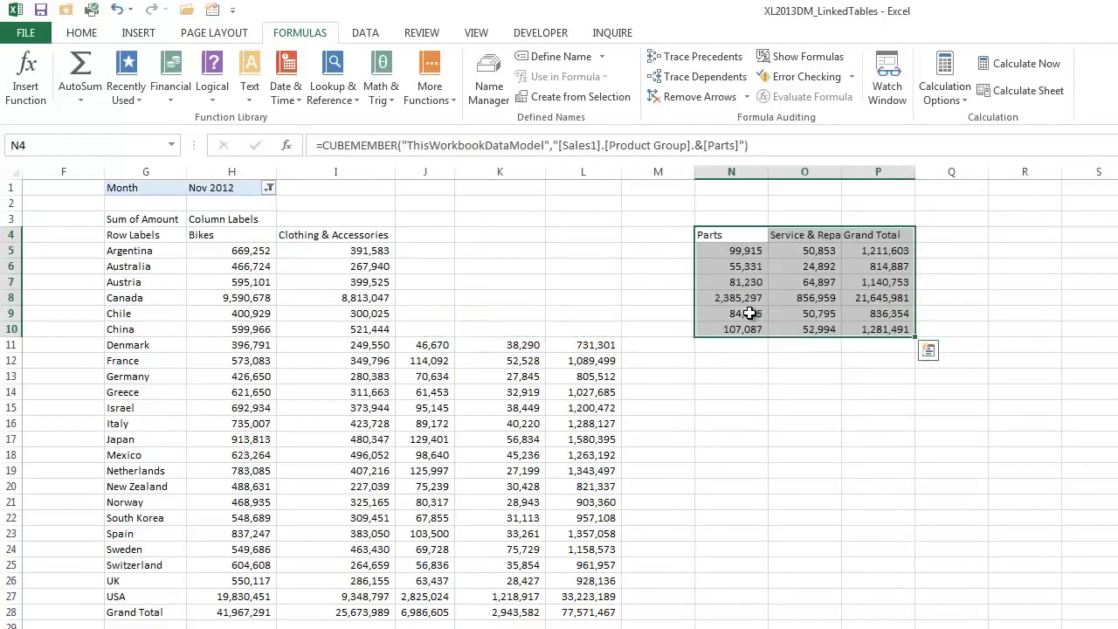
- Set the Month filter in H1 to Jun 2012
{"action": "left_click", "coordinate": [269, 187]}
{"action": "left_click", "coordinate": [147, 283]}
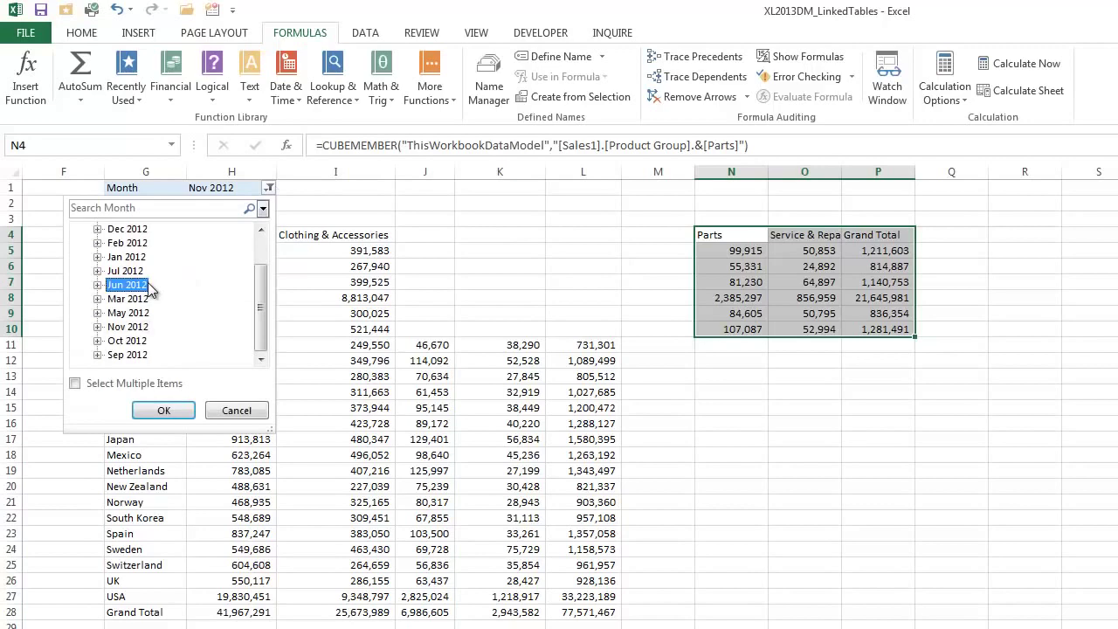
{"action": "left_click", "coordinate": [164, 411]}
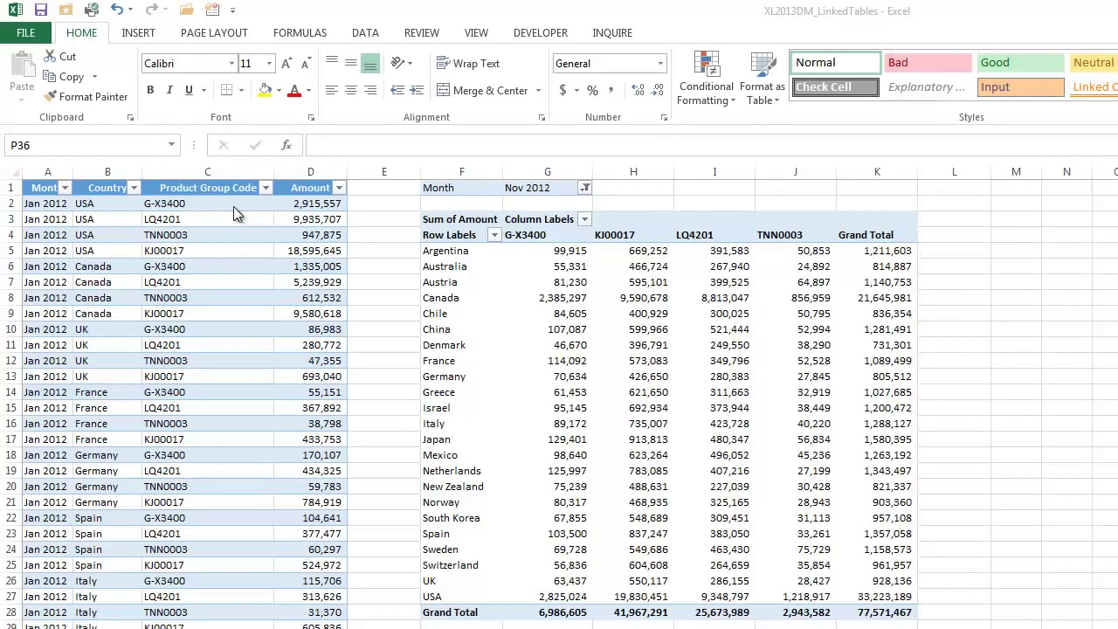
- On the lookup sheet, make the product group code list a table with headers named Products
{"action": "key", "text": "ctrl+Page_Down"}
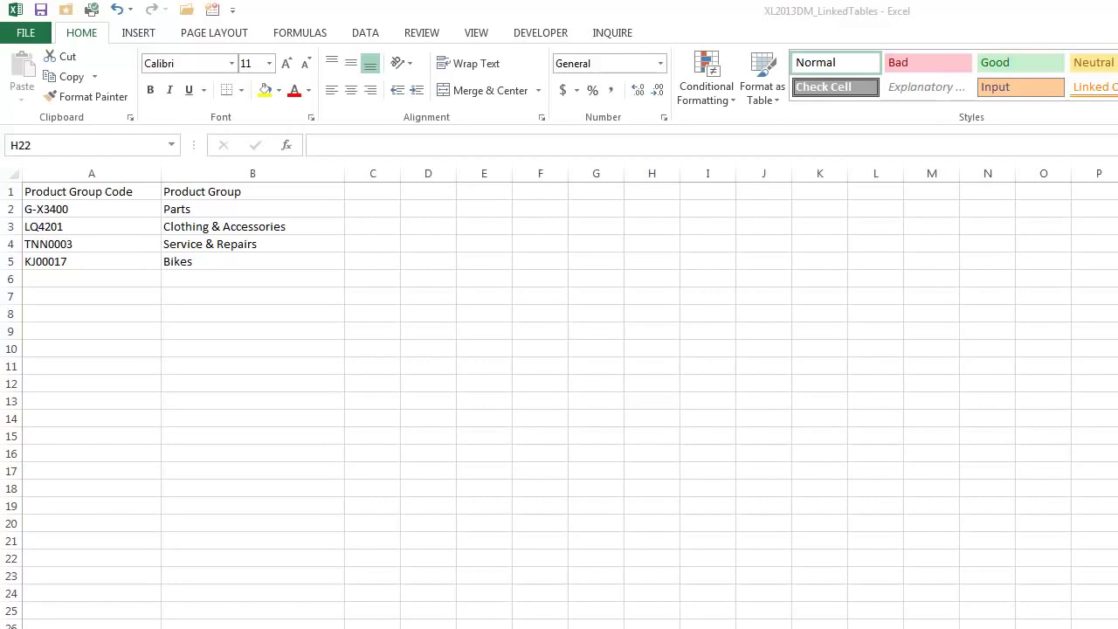
{"action": "key", "text": "ctrl+Home"}
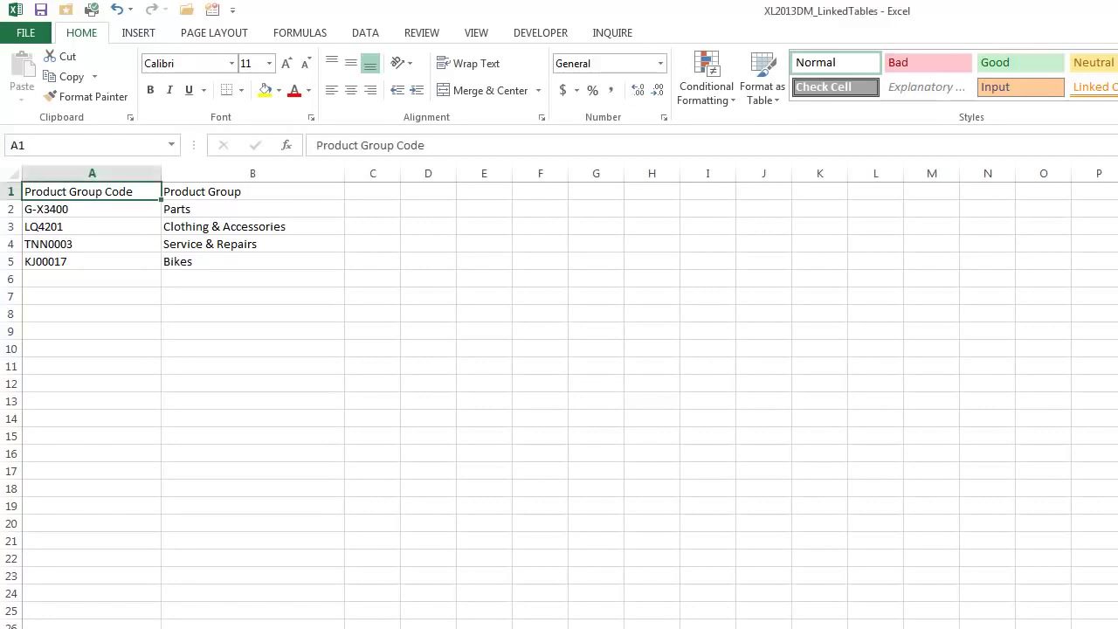
{"action": "left_click", "coordinate": [132, 39]}
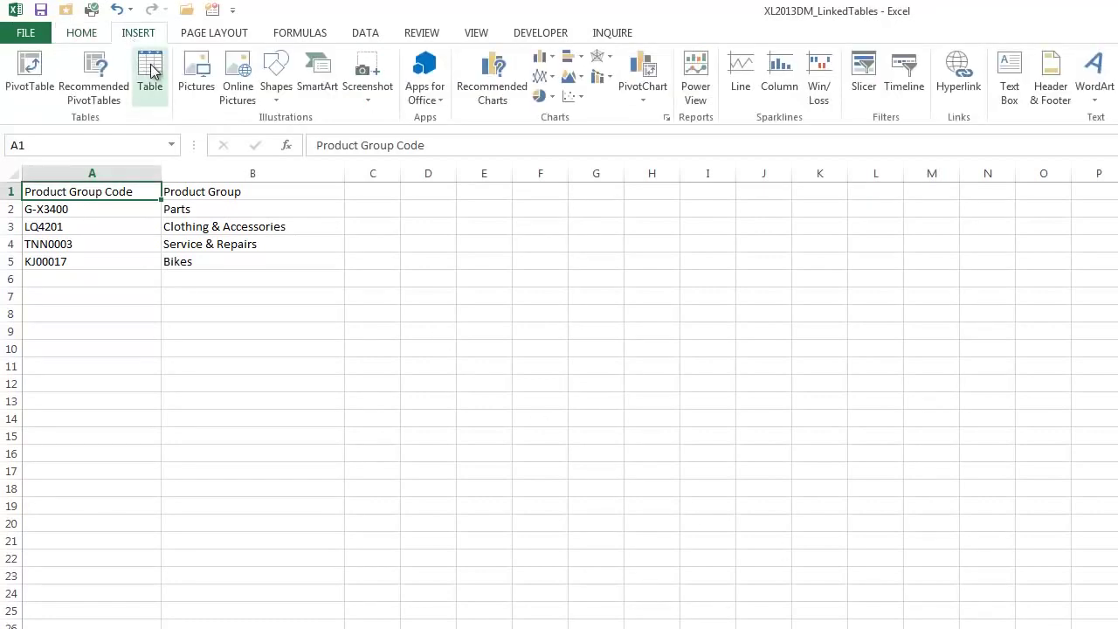
{"action": "left_click", "coordinate": [152, 70]}
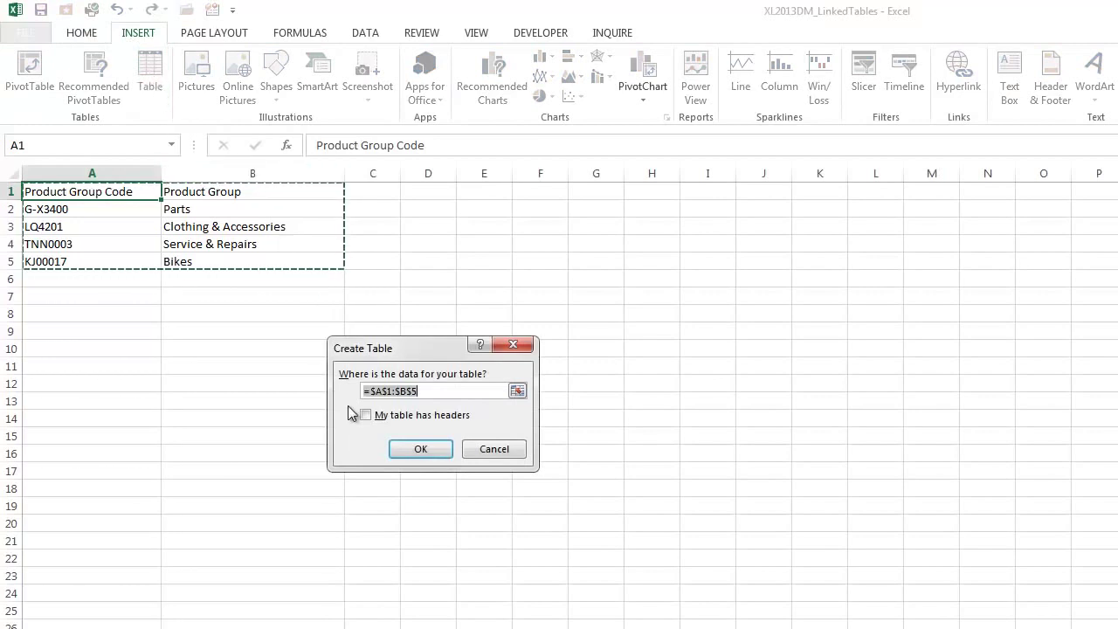
{"action": "left_click", "coordinate": [365, 415]}
{"action": "left_click", "coordinate": [419, 449]}
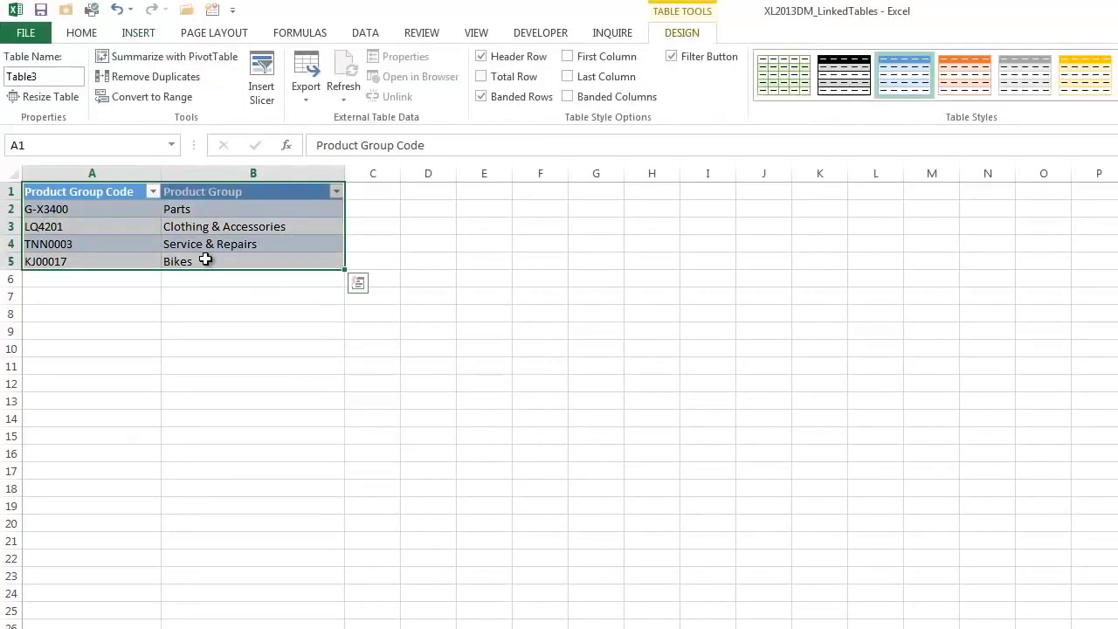
{"action": "left_click", "coordinate": [58, 74]}
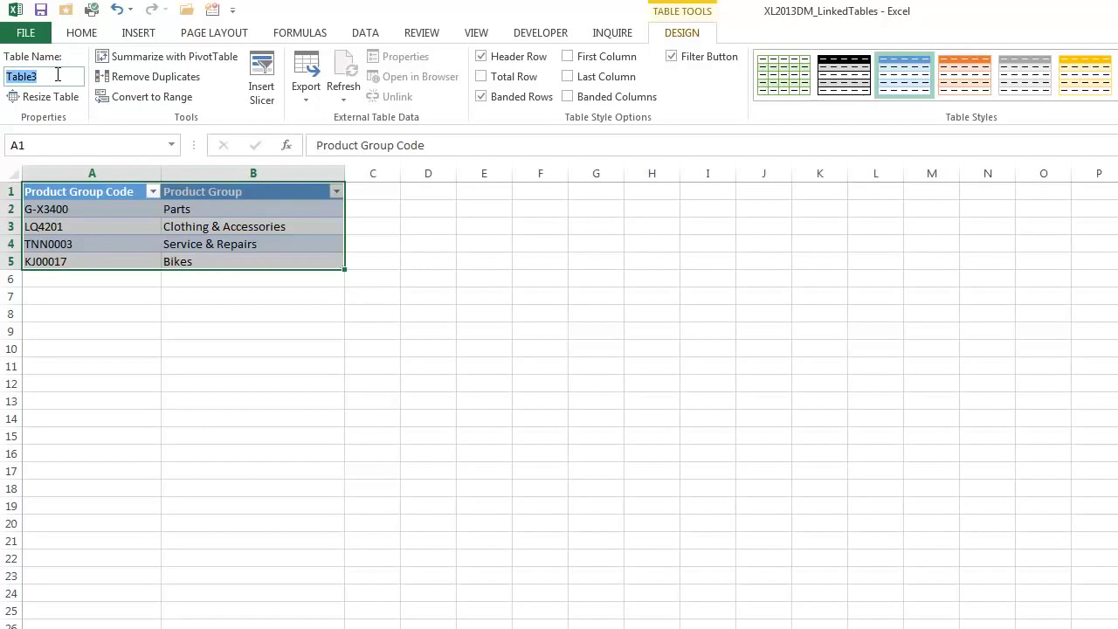
{"action": "type", "text": "Products"}
{"action": "left_click", "coordinate": [146, 209]}
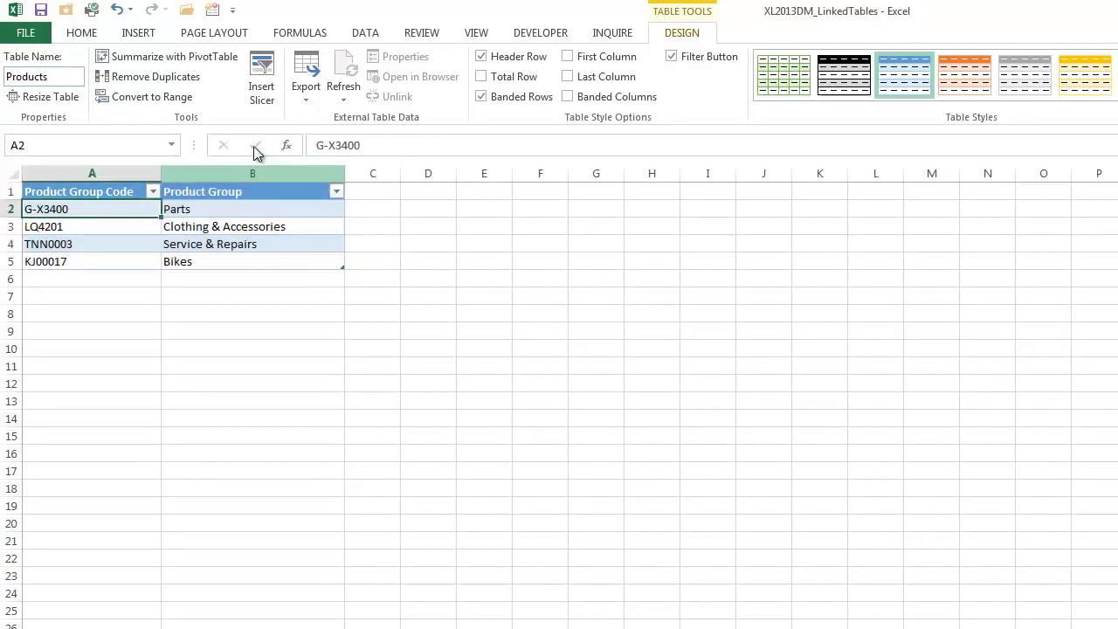
{"action": "left_click", "coordinate": [368, 33]}
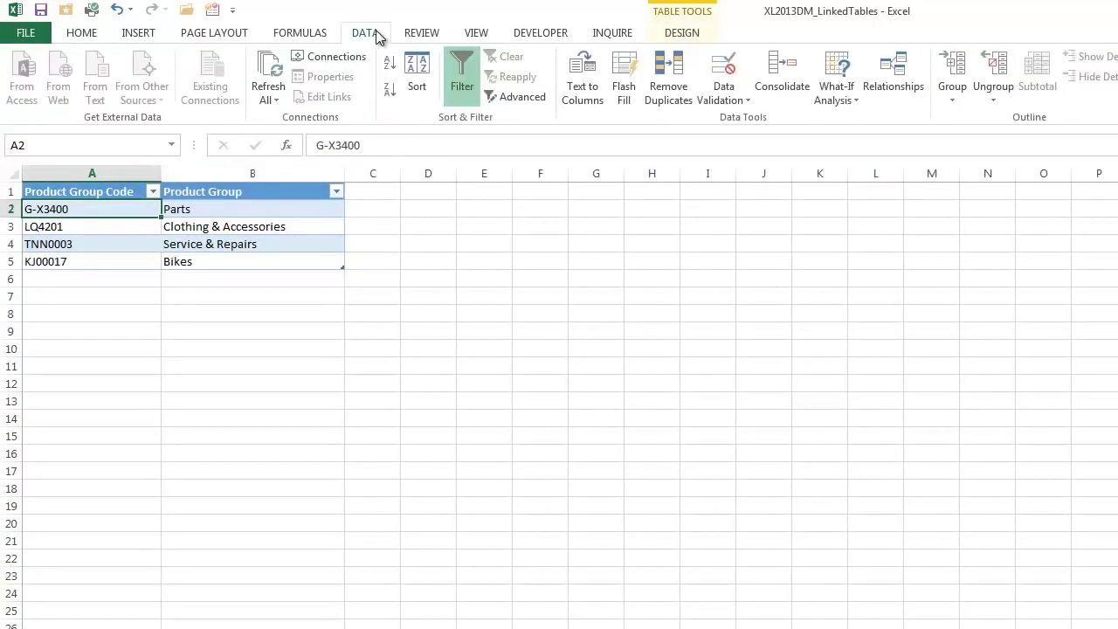
- Create a relationship from Sales2 / Product Group Code to Products / Product Group Code
{"action": "left_click", "coordinate": [892, 71]}
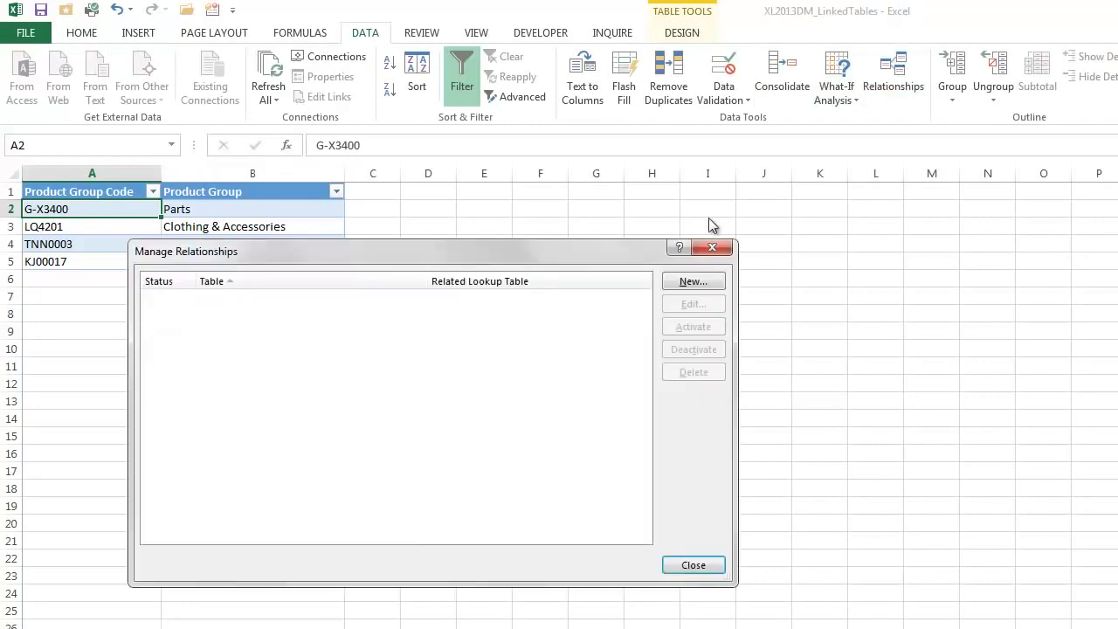
{"action": "left_click", "coordinate": [695, 280]}
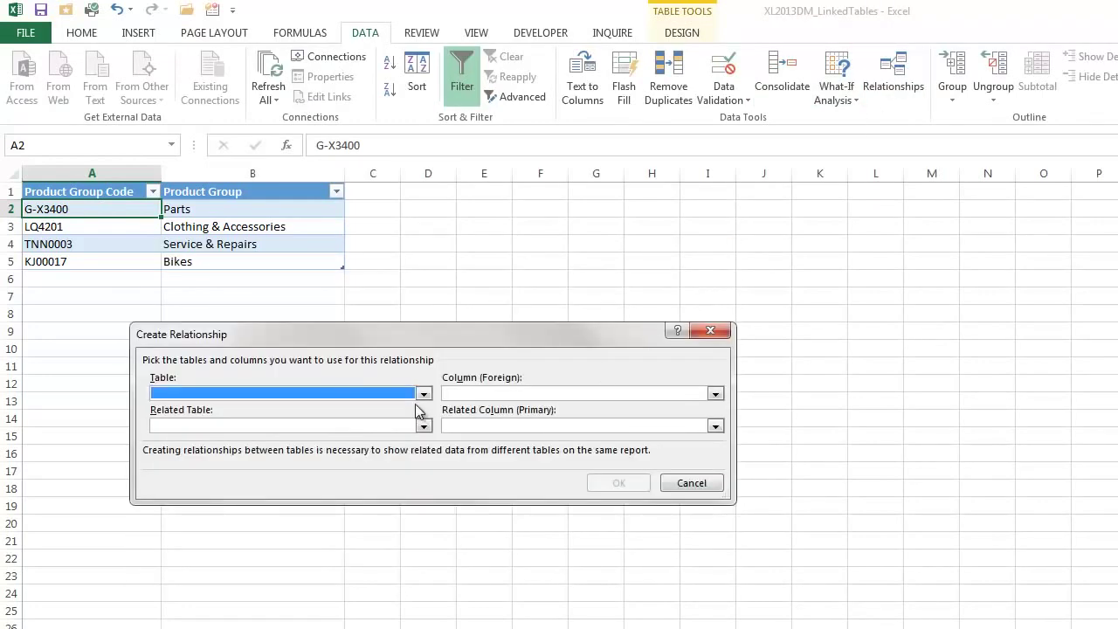
{"action": "left_click", "coordinate": [423, 393]}
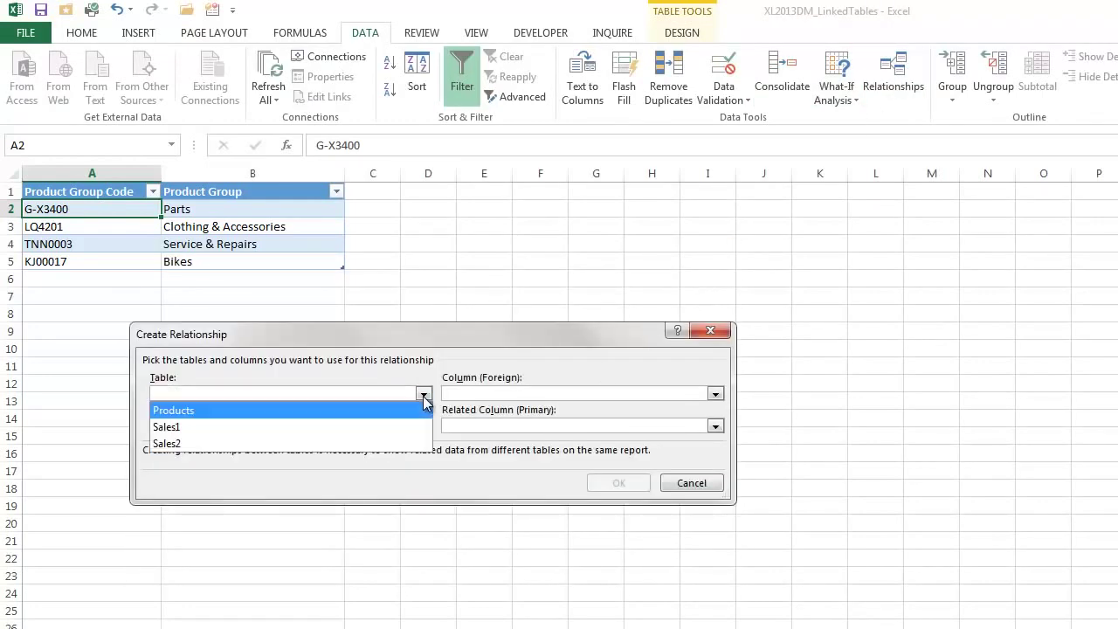
{"action": "left_click", "coordinate": [180, 451]}
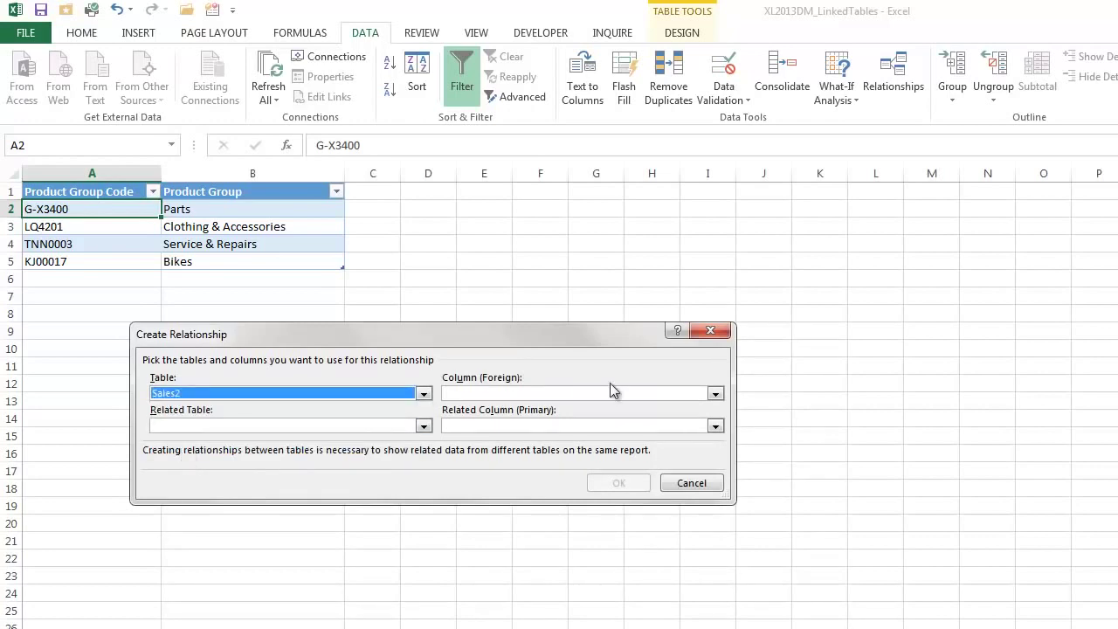
{"action": "left_click", "coordinate": [714, 392]}
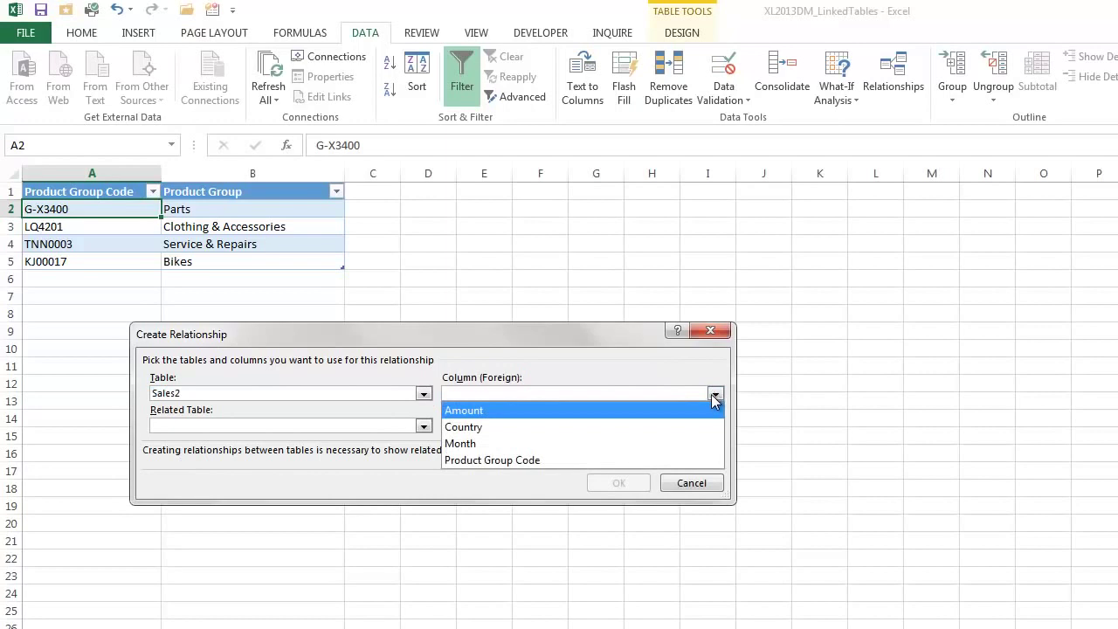
{"action": "left_click", "coordinate": [541, 459]}
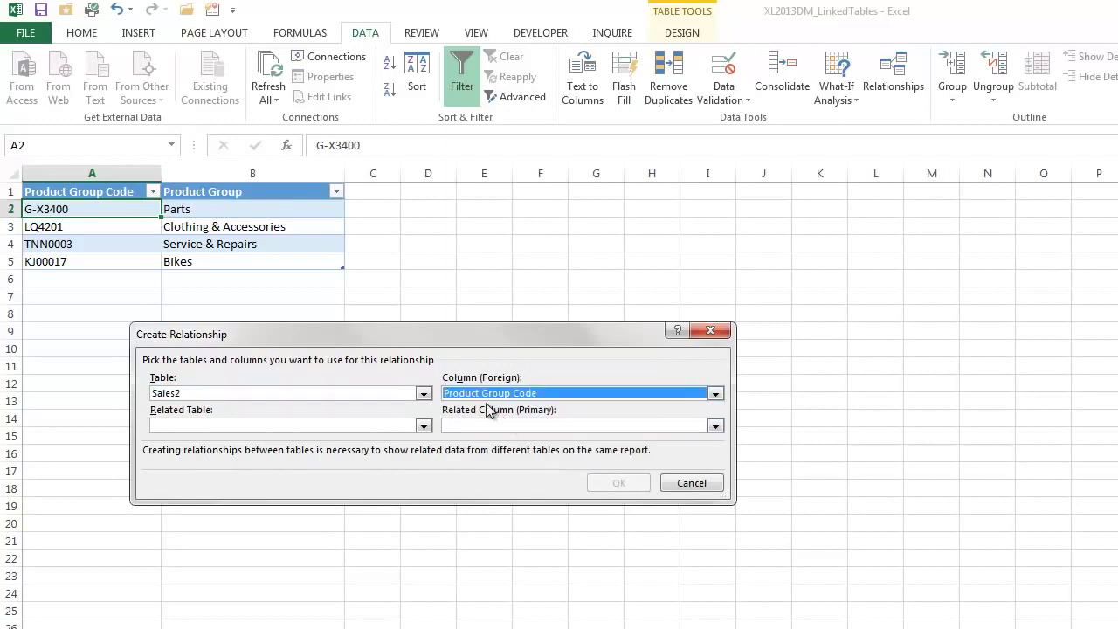
{"action": "left_click", "coordinate": [423, 426]}
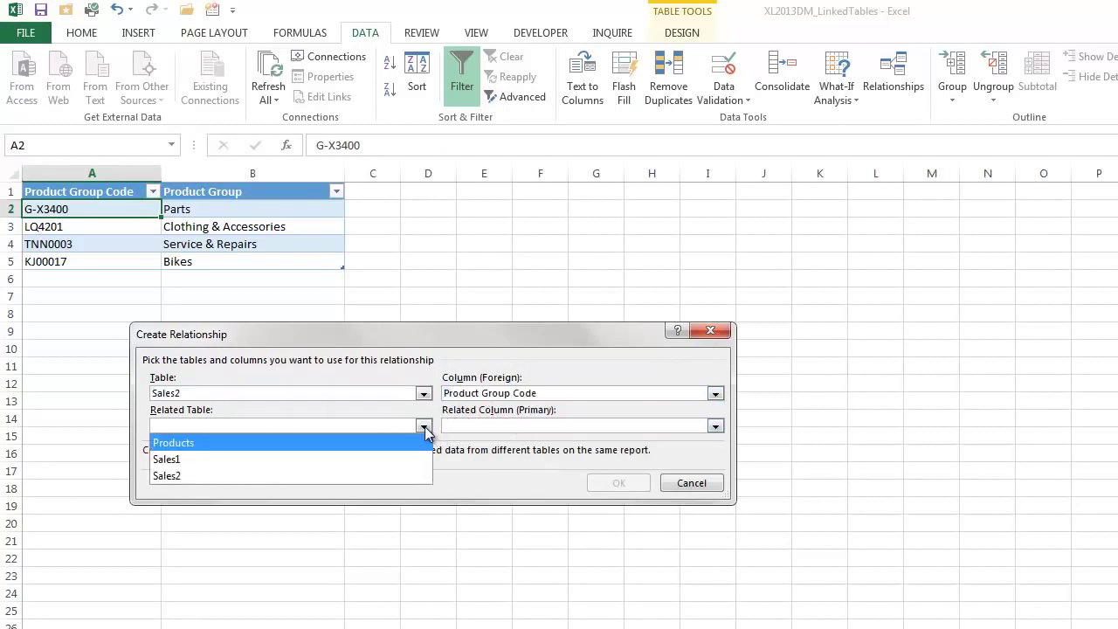
{"action": "left_click", "coordinate": [275, 443]}
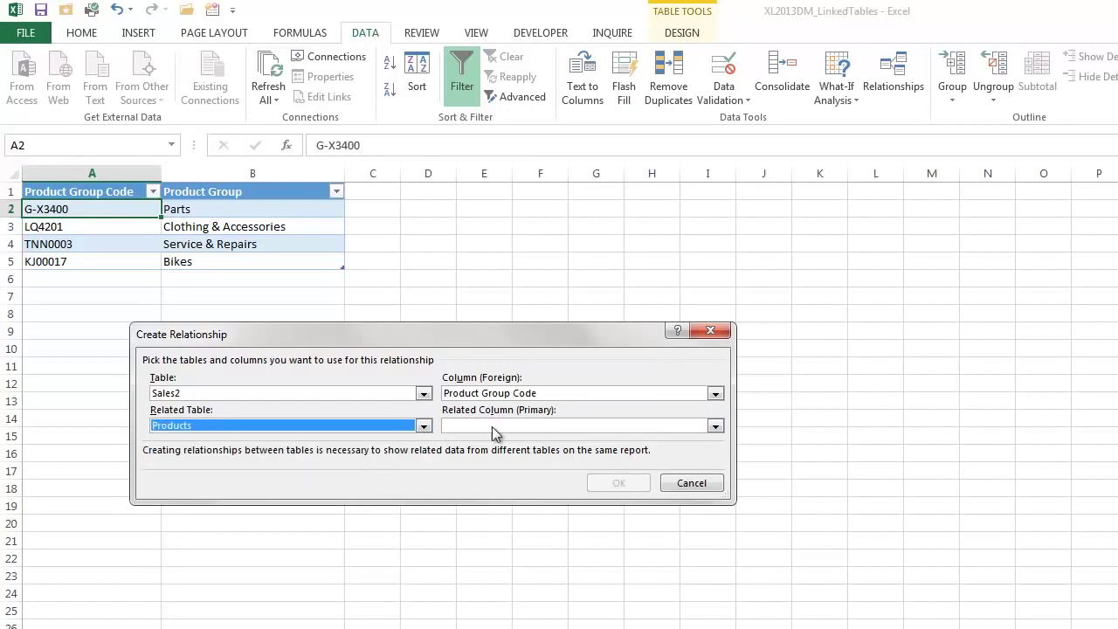
{"action": "left_click", "coordinate": [714, 425]}
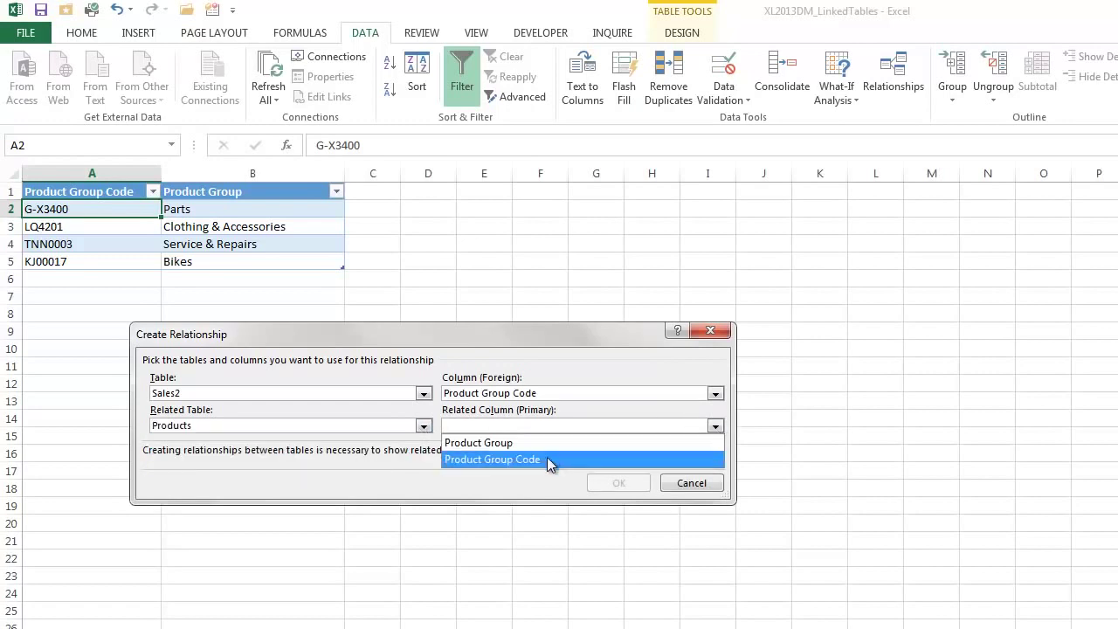
{"action": "left_click", "coordinate": [541, 460]}
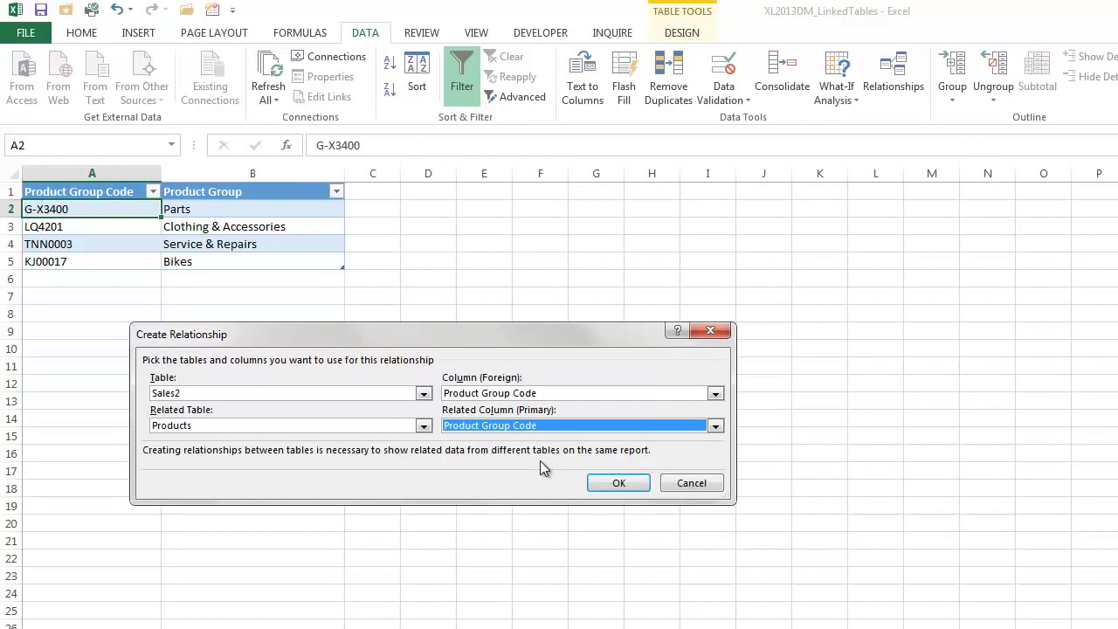
{"action": "left_click", "coordinate": [635, 482]}
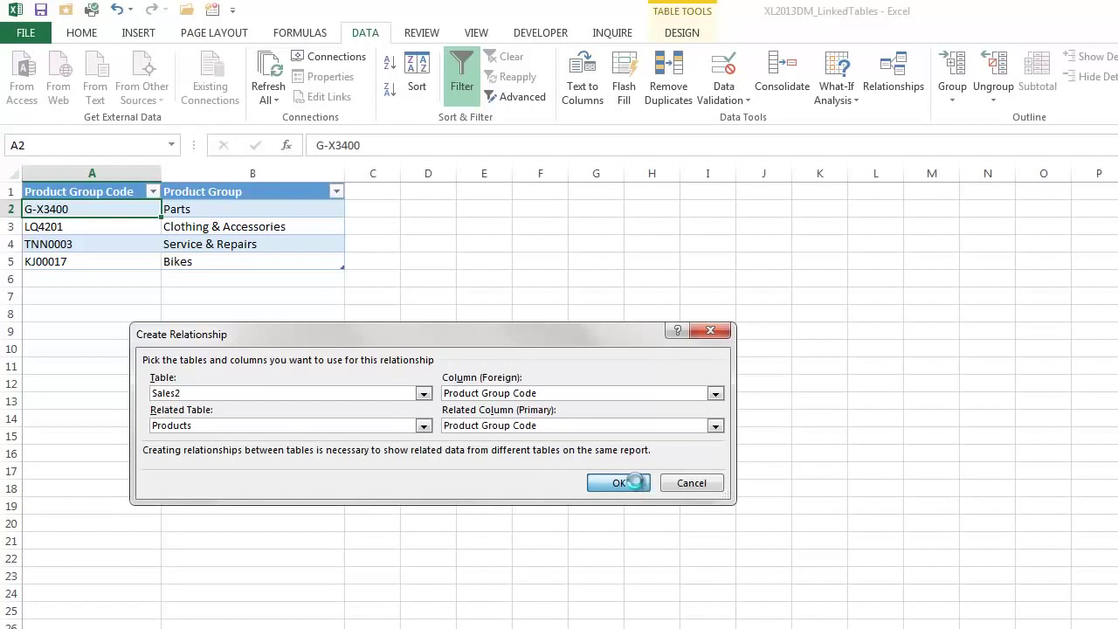
{"action": "left_click", "coordinate": [693, 565]}
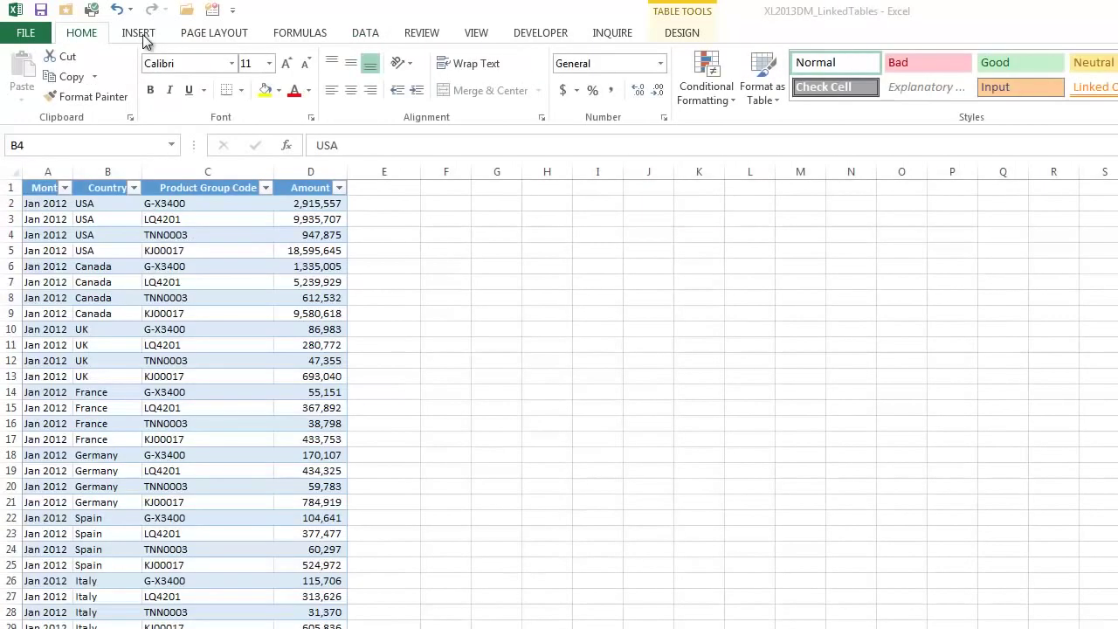
- Insert a PivotTable at G2 using Tables in Workbook Data Model as its source
{"action": "left_click", "coordinate": [138, 32]}
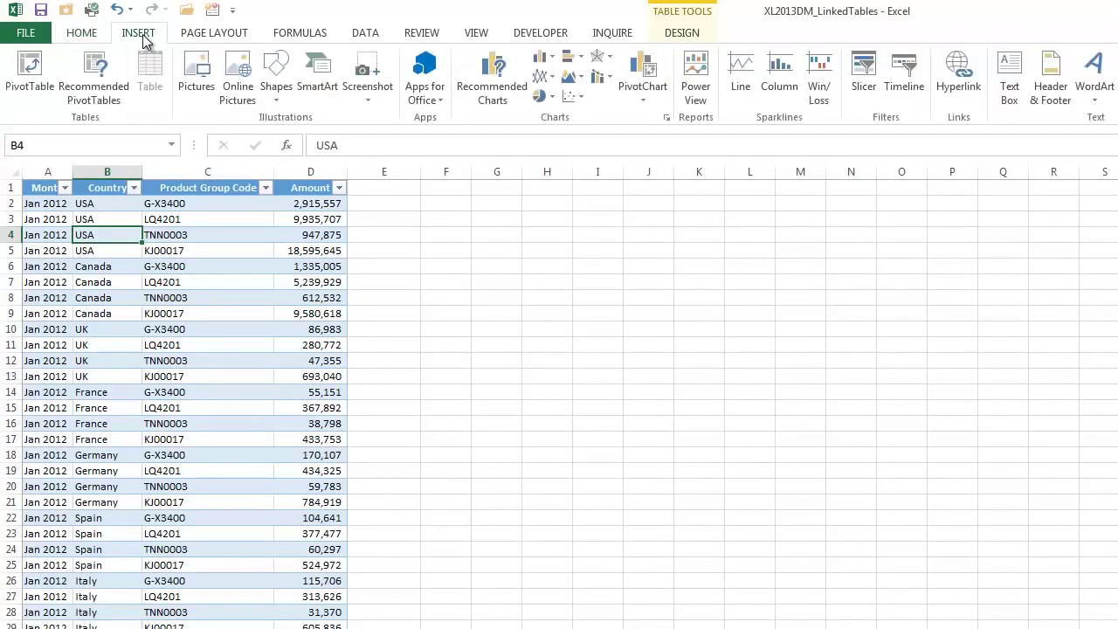
{"action": "left_click", "coordinate": [33, 74]}
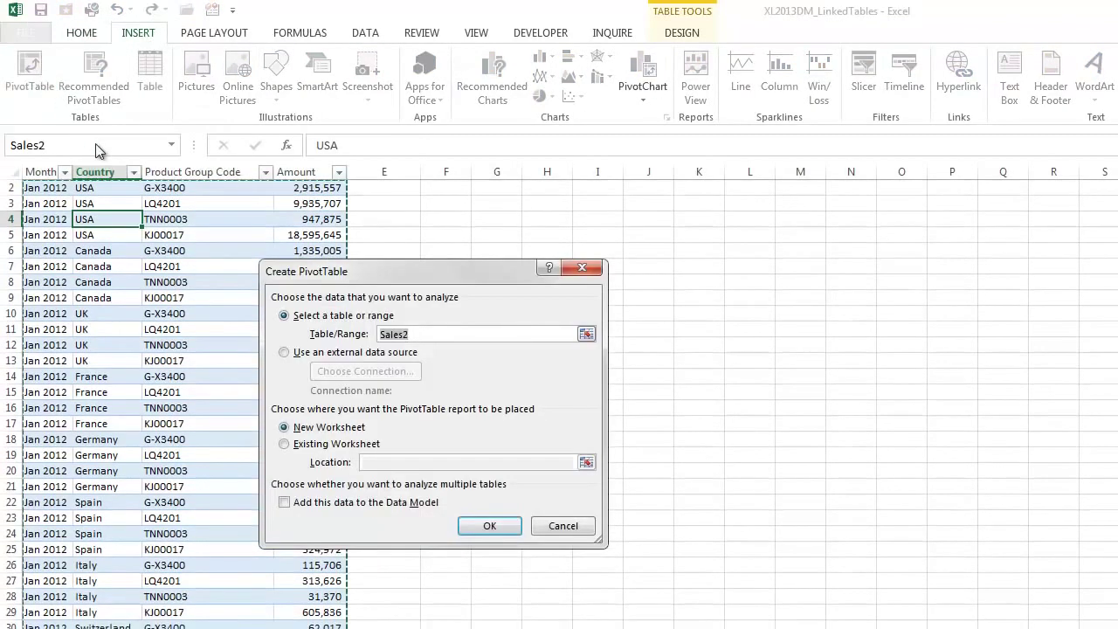
{"action": "left_click", "coordinate": [283, 352]}
{"action": "left_click", "coordinate": [353, 374]}
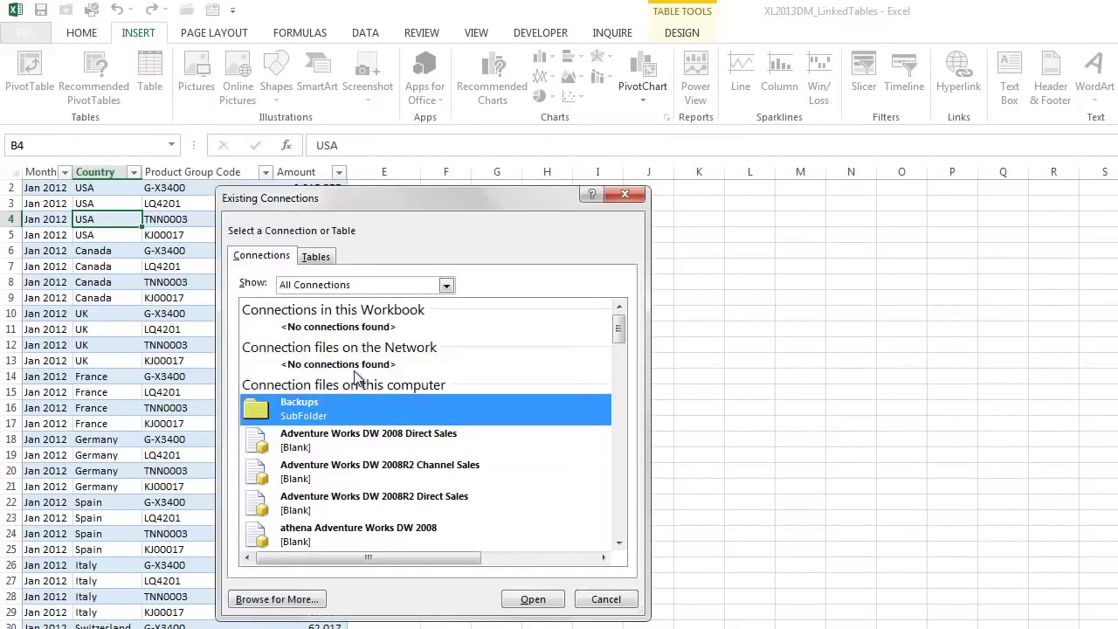
{"action": "left_click", "coordinate": [327, 255]}
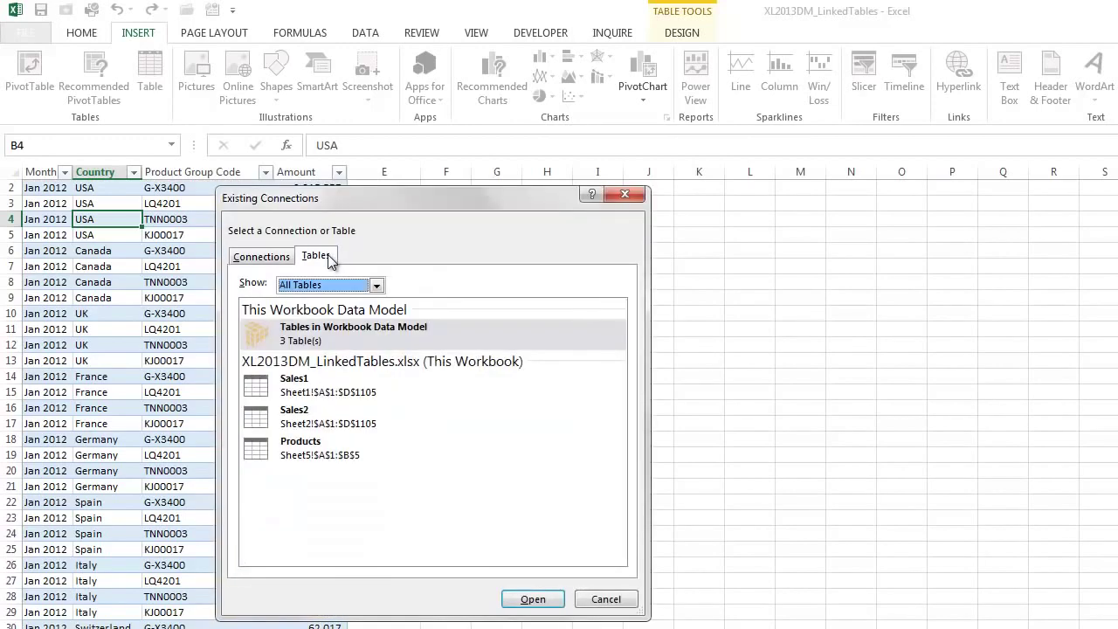
{"action": "double_click", "coordinate": [320, 340]}
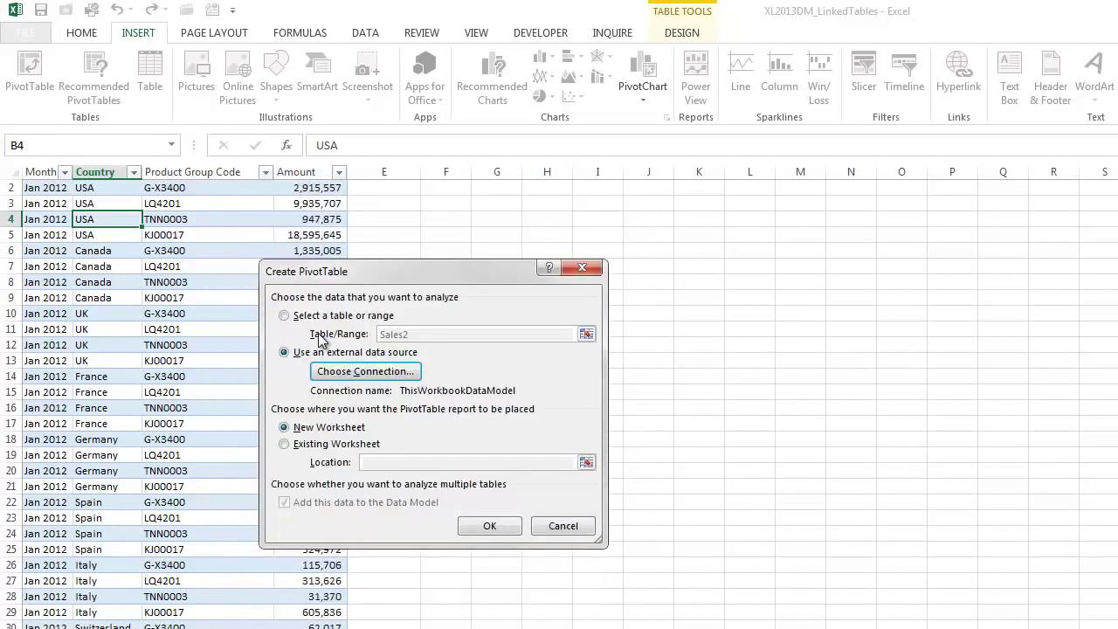
{"action": "left_click", "coordinate": [285, 444]}
{"action": "left_click", "coordinate": [494, 189]}
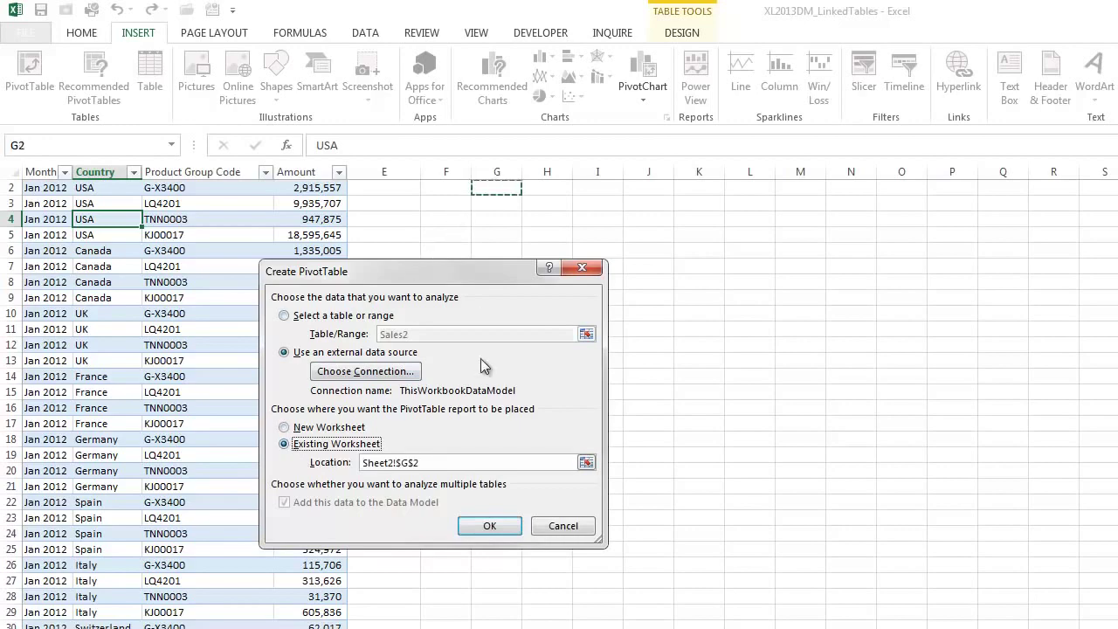
{"action": "left_click", "coordinate": [489, 526]}
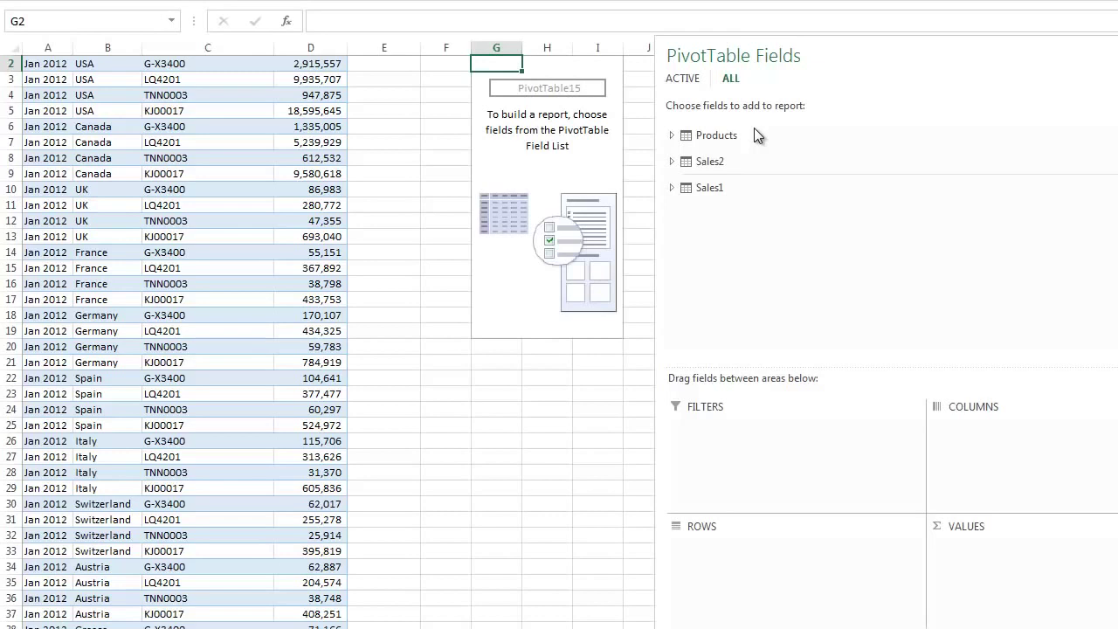
- Put Amount in Values, Country in Rows, Month in Filters, and Products' Product Group in Columns
{"action": "left_click", "coordinate": [706, 161]}
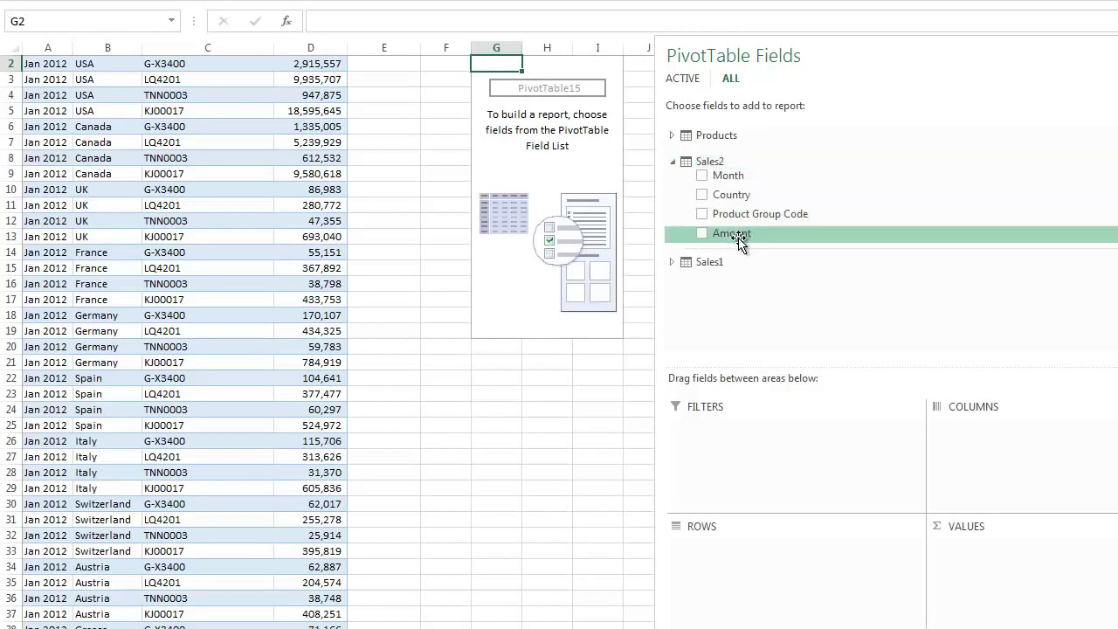
{"action": "left_click_drag", "start_coordinate": [733, 235], "coordinate": [967, 558]}
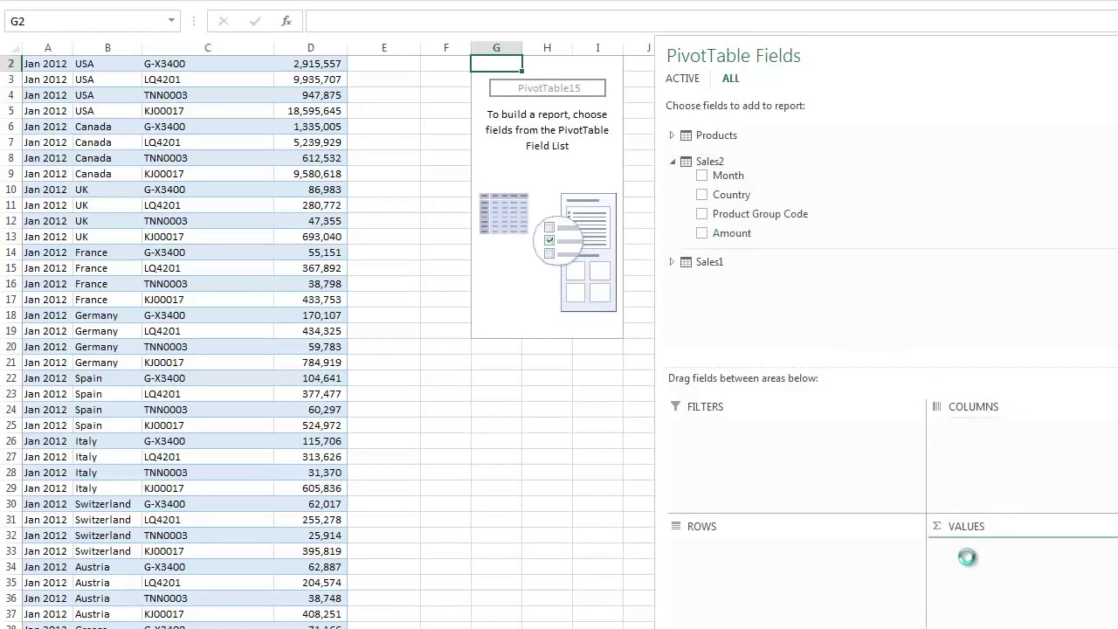
{"action": "left_click_drag", "start_coordinate": [731, 196], "coordinate": [733, 537]}
{"action": "left_click_drag", "start_coordinate": [717, 179], "coordinate": [721, 418]}
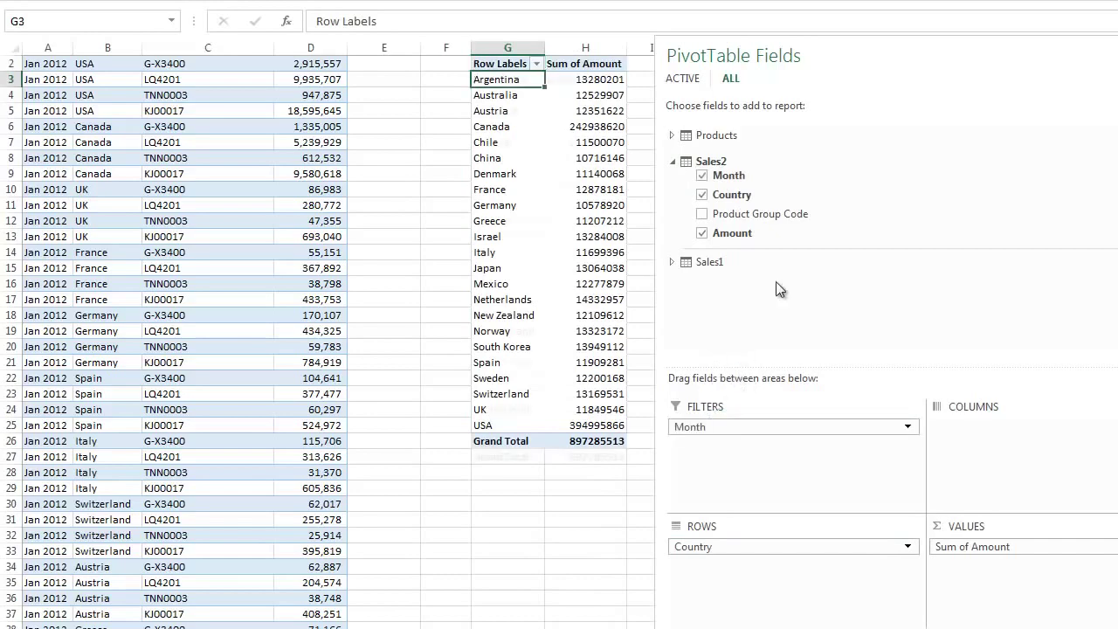
{"action": "left_click", "coordinate": [672, 135]}
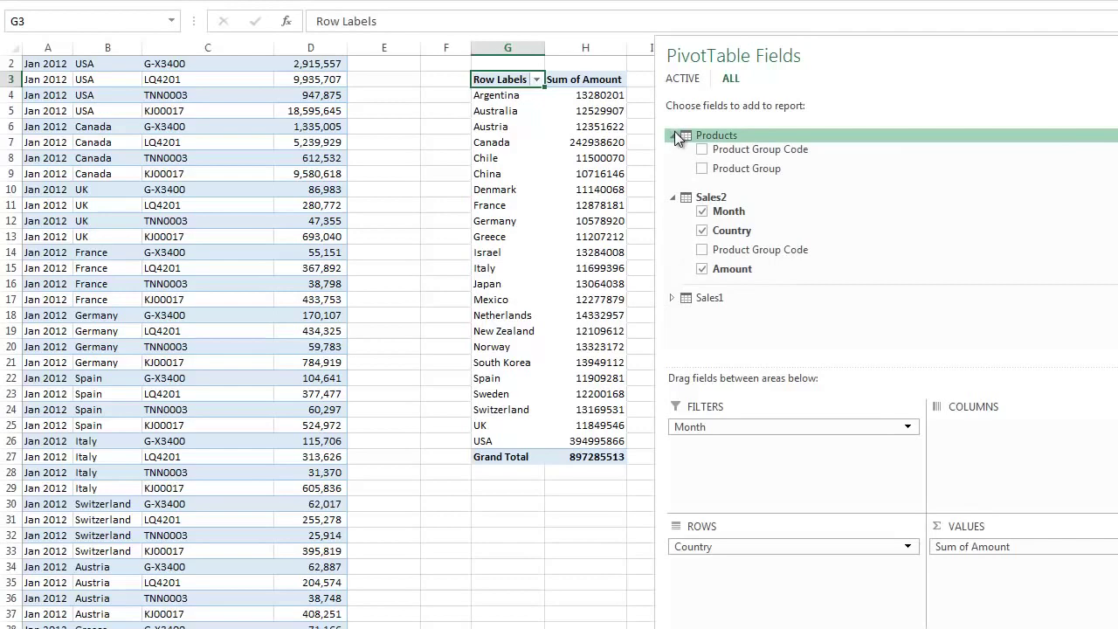
{"action": "left_click_drag", "start_coordinate": [738, 168], "coordinate": [991, 432]}
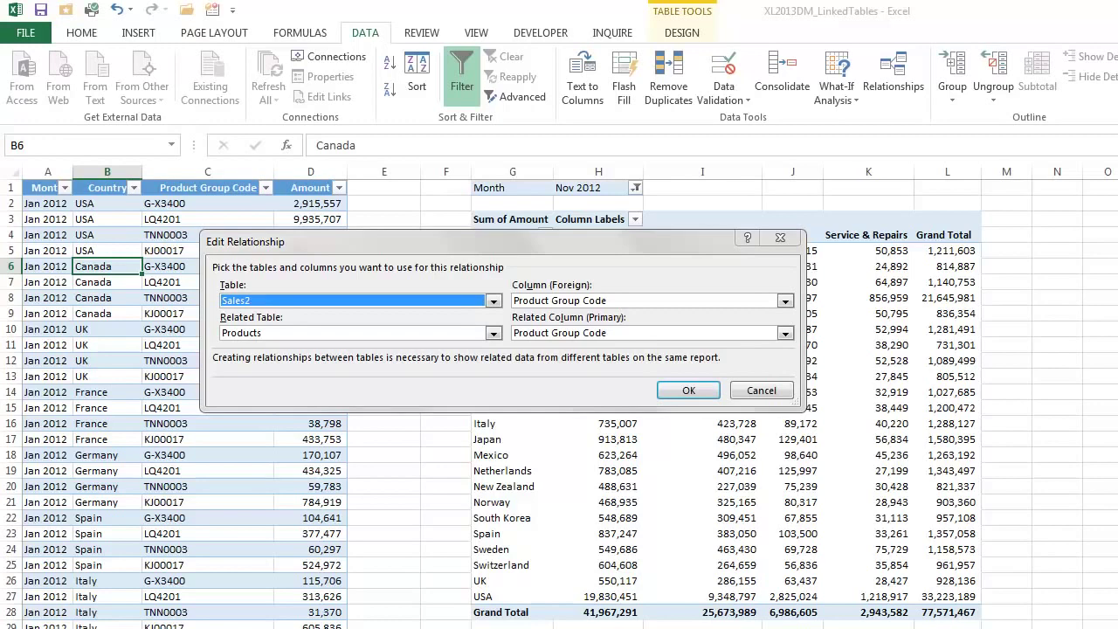
- Close the relationship dialogs and convert the Data Model pivot into CUBEVALUE formulas
{"action": "left_click", "coordinate": [773, 390]}
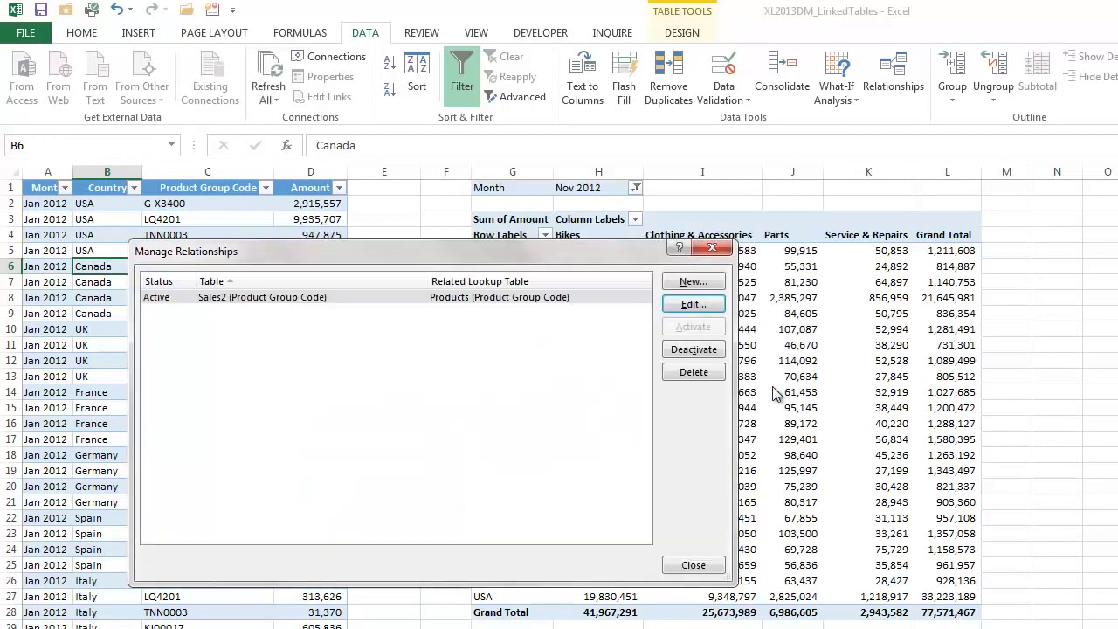
{"action": "left_click", "coordinate": [699, 566]}
{"action": "left_click", "coordinate": [745, 316]}
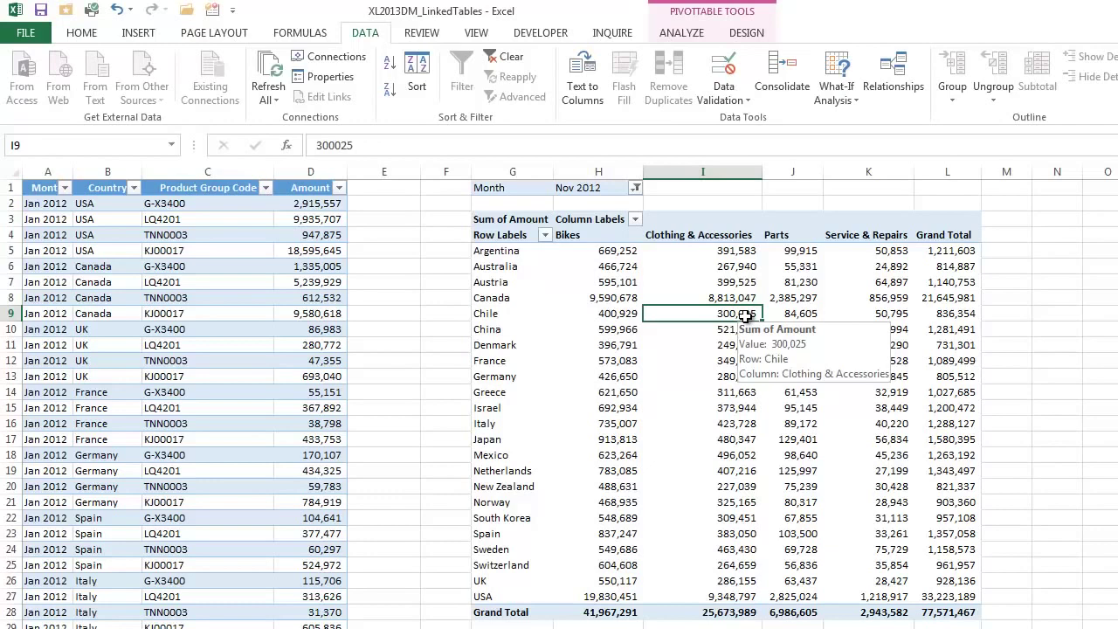
{"action": "left_click", "coordinate": [666, 34]}
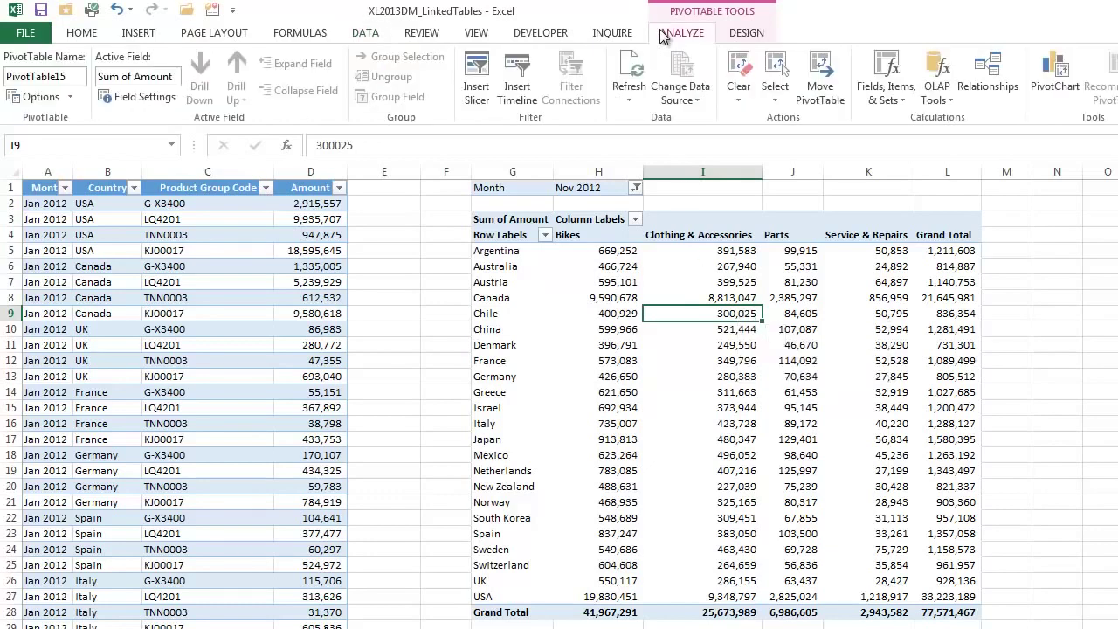
{"action": "left_click", "coordinate": [938, 83]}
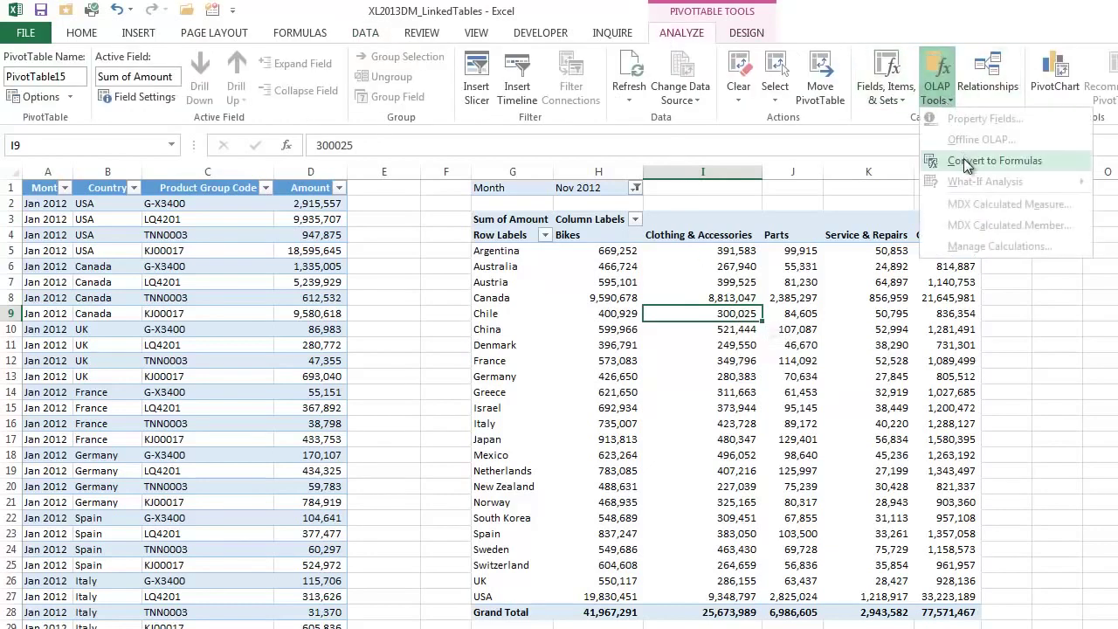
{"action": "left_click", "coordinate": [960, 155]}
{"action": "left_click", "coordinate": [377, 455]}
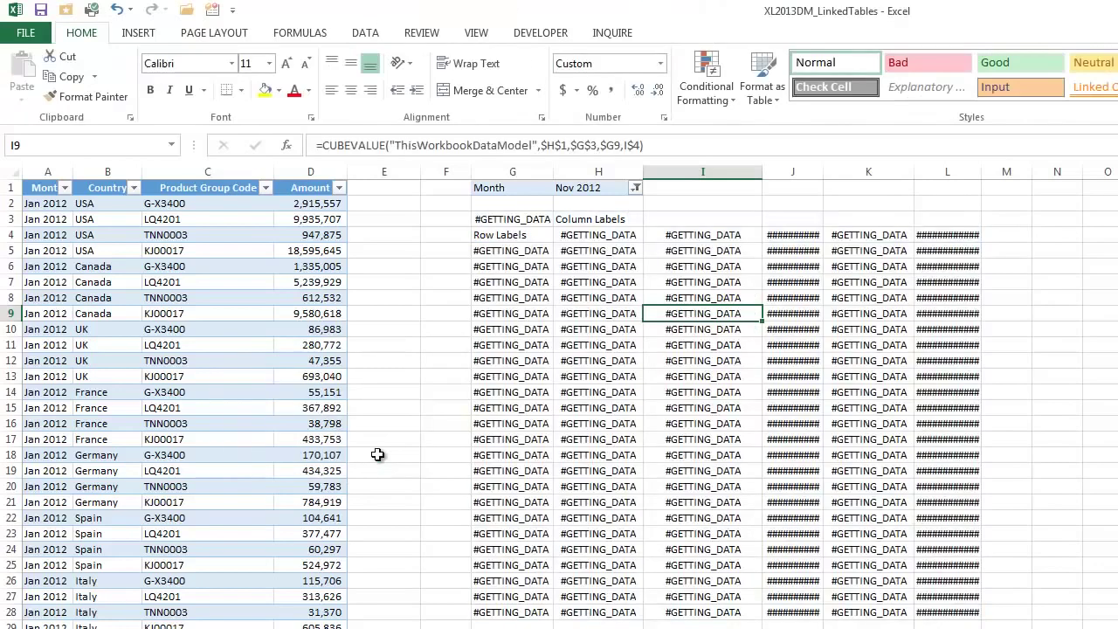